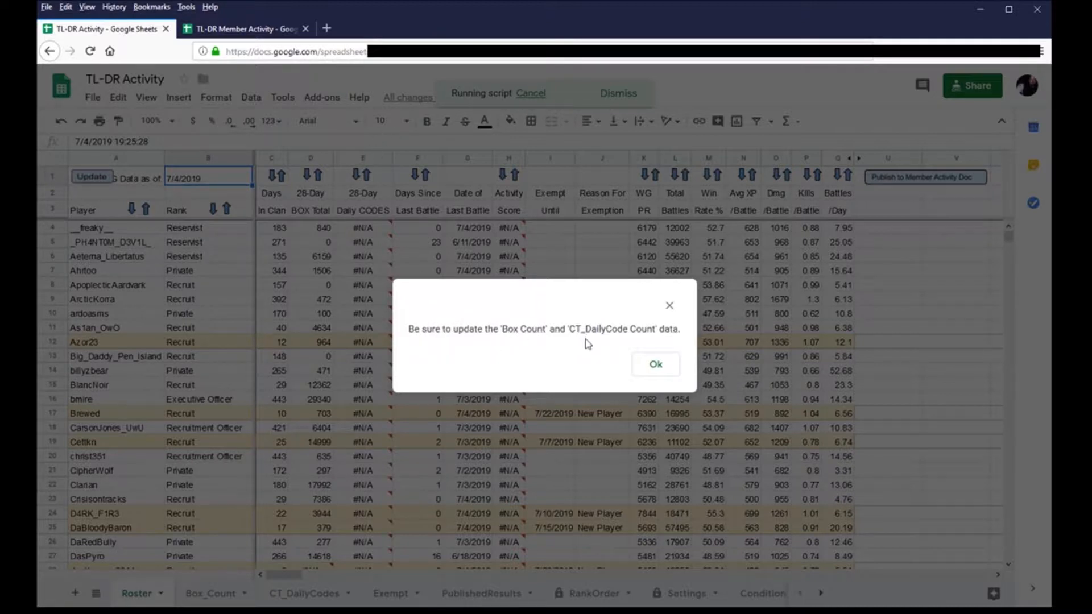
- Dismiss the data update reminder, add a new box entry on the Box_Count sheet and select its first count cell, C5
{"action": "left_click", "coordinate": [657, 367]}
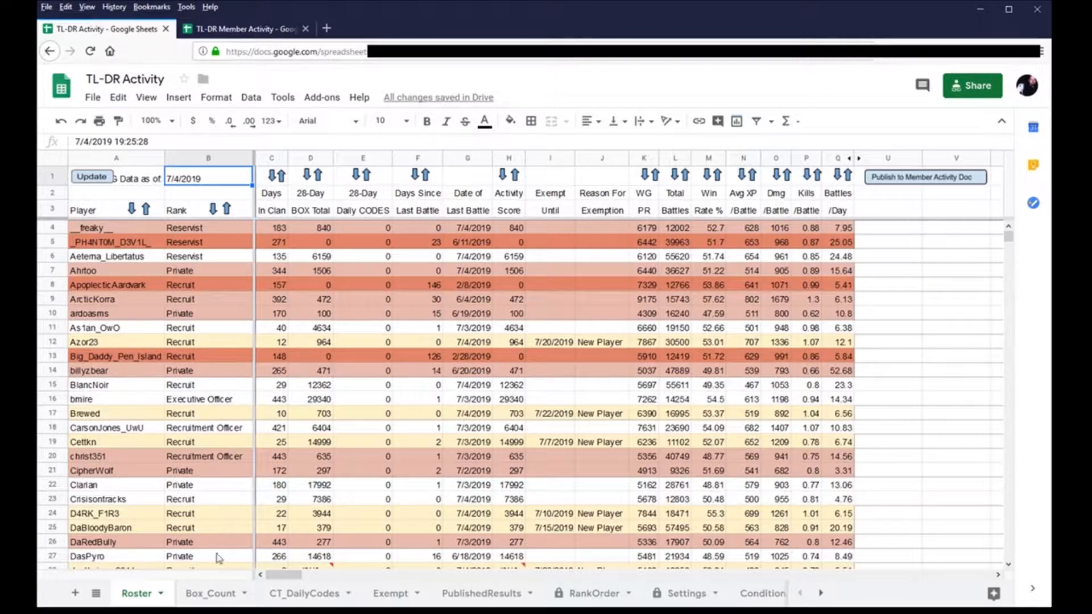
{"action": "left_click", "coordinate": [204, 597]}
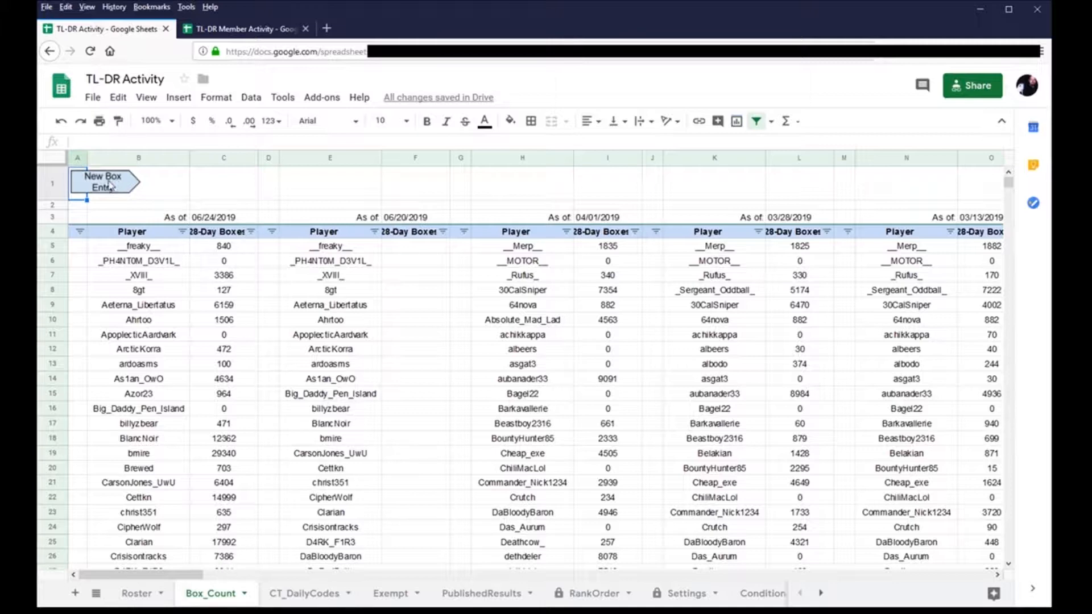
{"action": "left_click", "coordinate": [103, 183]}
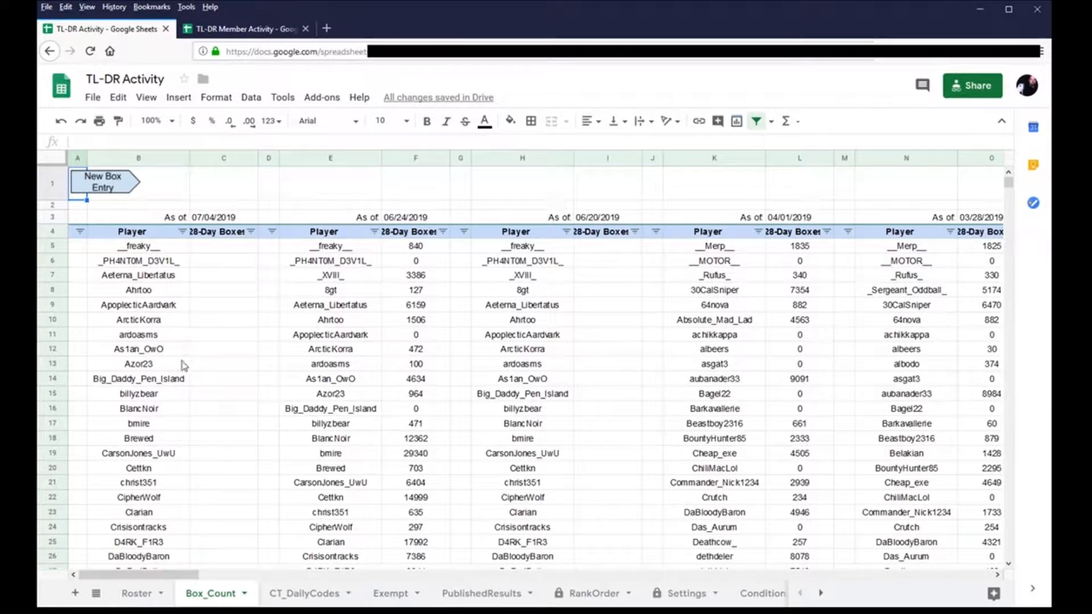
{"action": "left_click", "coordinate": [226, 254]}
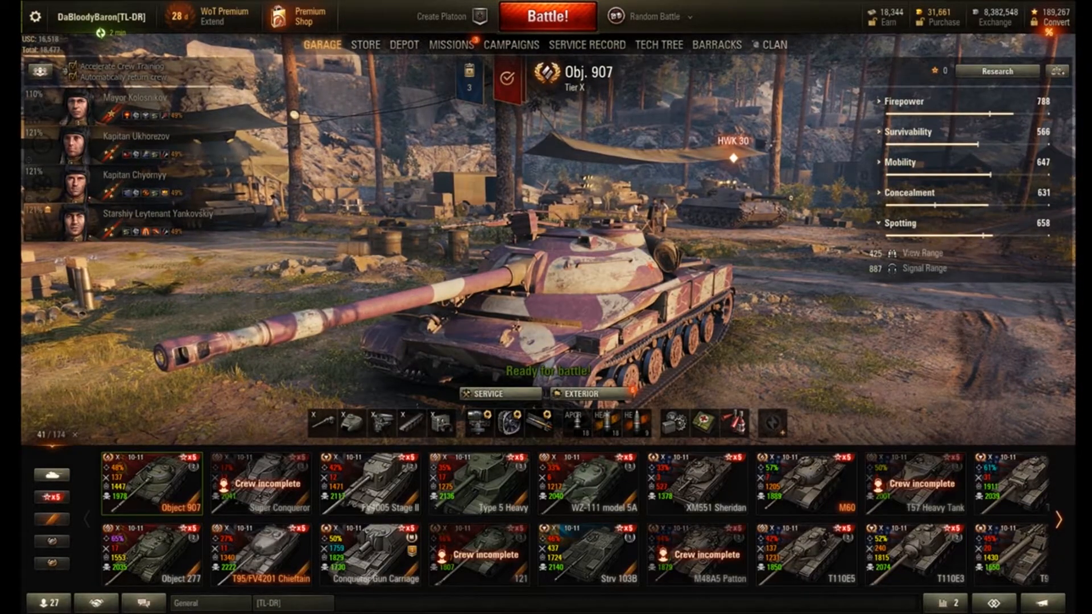
- In World of Tanks, open the clan's Military Personnel list and sort it by player name
{"action": "left_click", "coordinate": [770, 48]}
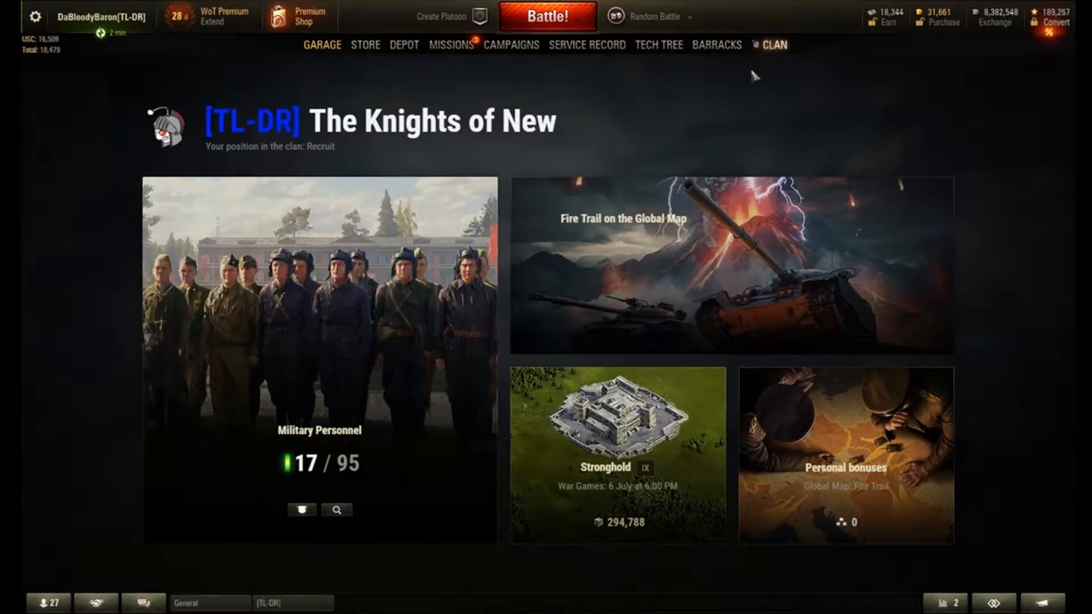
{"action": "left_click", "coordinate": [323, 320]}
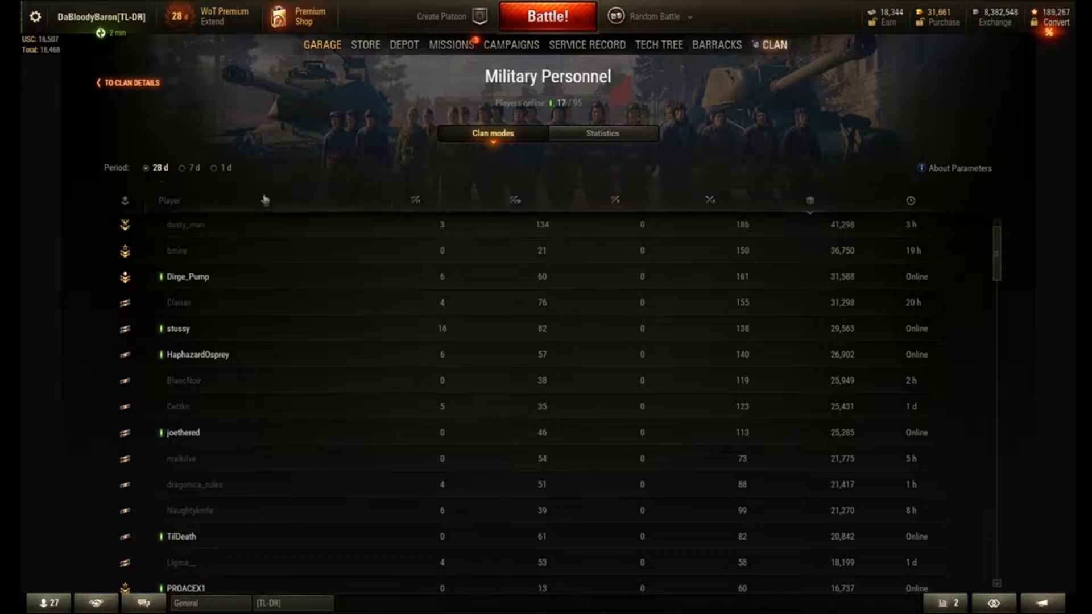
{"action": "left_click", "coordinate": [173, 205]}
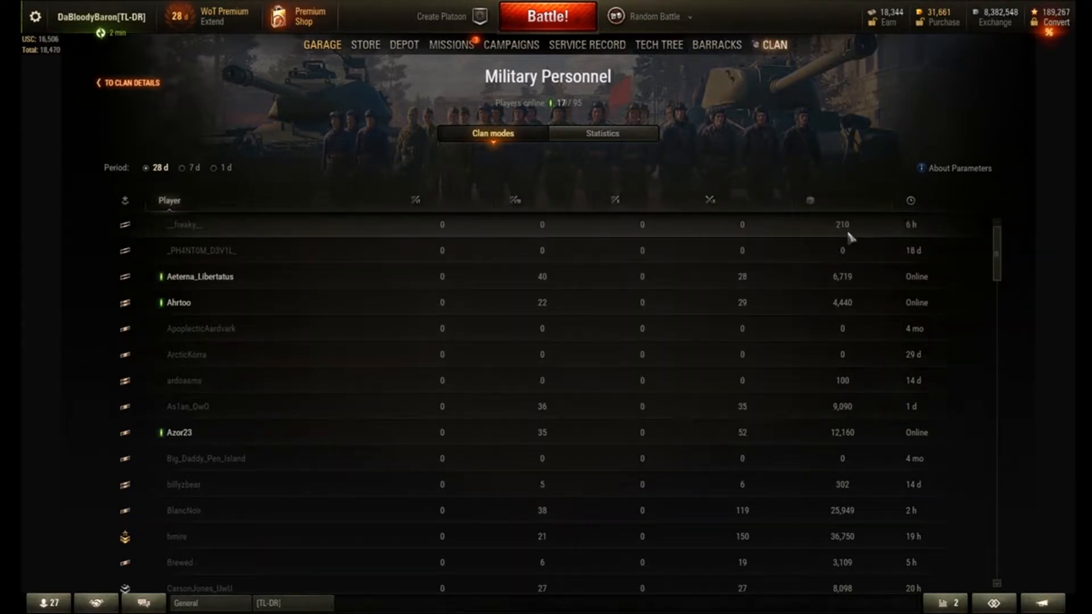
- Back in Google Sheets, enter the 28-day box counts 210, 0, 6719 and 4440 from the clan list in C5 to C8
{"action": "mouse_move", "coordinate": [842, 227]}
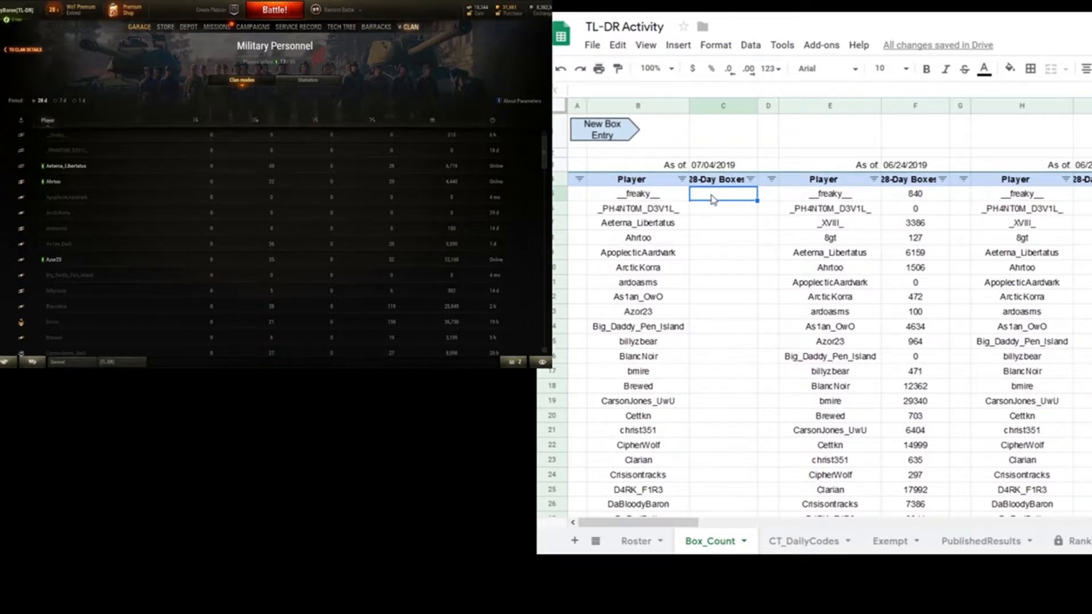
{"action": "type", "text": "210"}
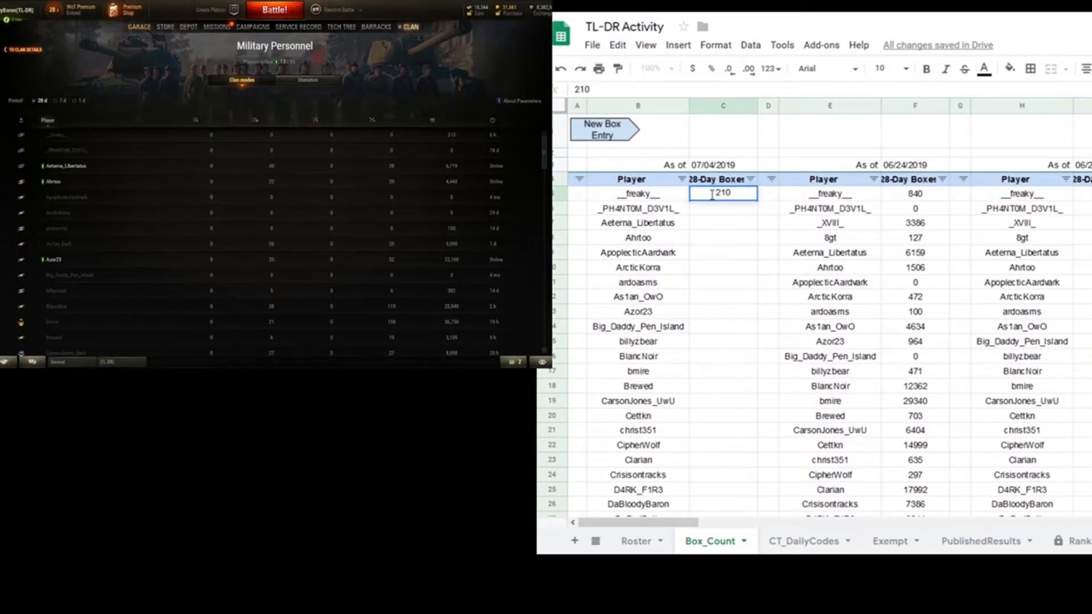
{"action": "key", "text": "Return"}
{"action": "type", "text": "0"}
{"action": "key", "text": "Return"}
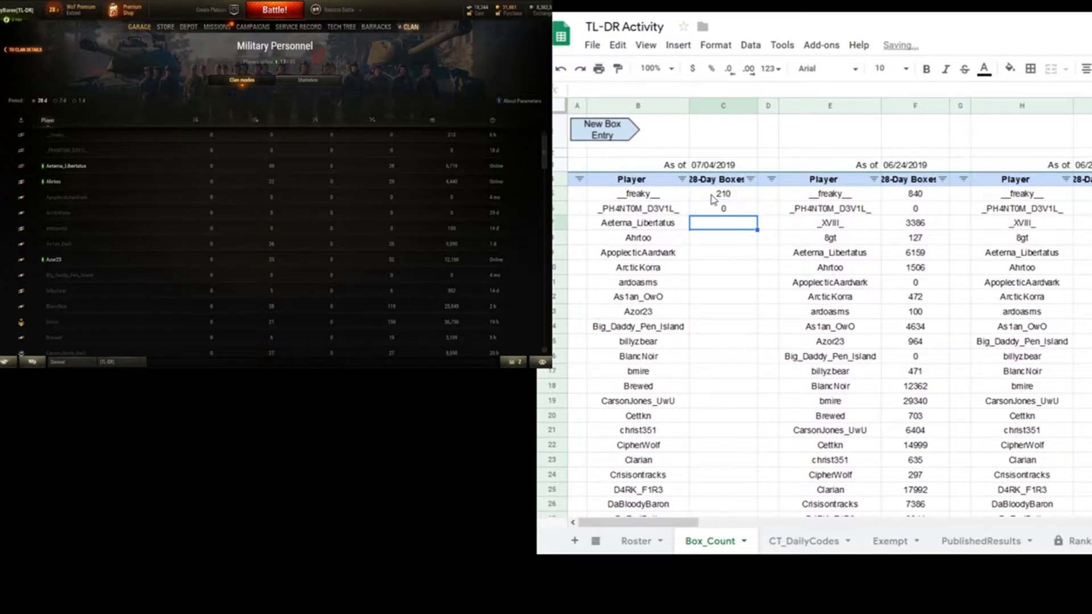
{"action": "type", "text": "6719"}
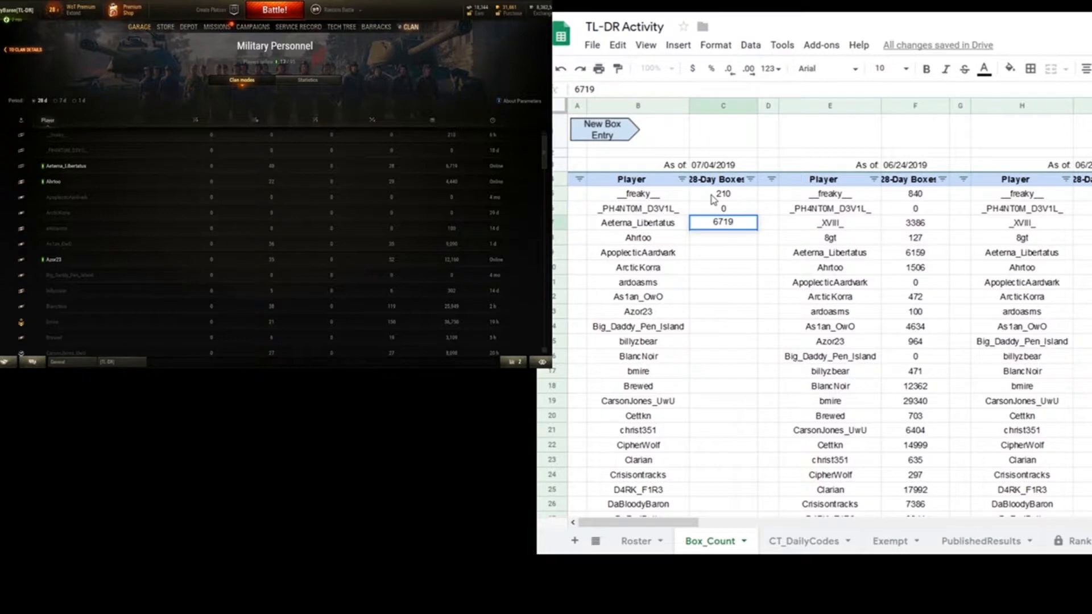
{"action": "key", "text": "Return"}
{"action": "type", "text": "4440"}
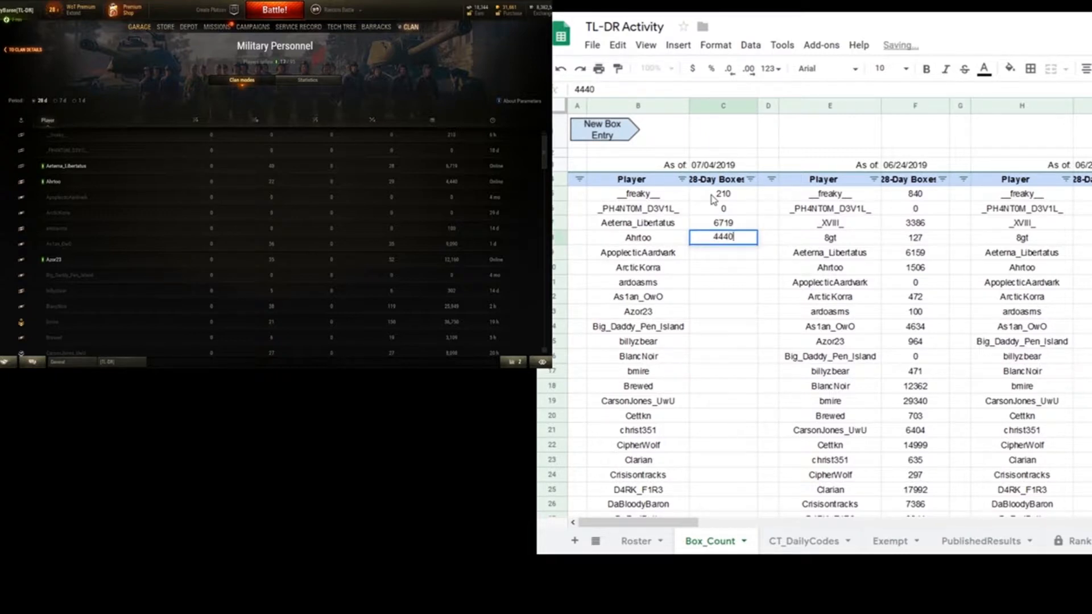
{"action": "key", "text": "Return"}
- Enter the 28-day box counts 0, 0, 100 and 9090 in C9 to C12
{"action": "type", "text": "0"}
{"action": "key", "text": "Return"}
{"action": "type", "text": "0"}
{"action": "key", "text": "Return"}
{"action": "type", "text": "100"}
{"action": "key", "text": "Return"}
{"action": "type", "text": "9090"}
{"action": "key", "text": "Return"}
- Enter the 28-day box counts 12160, 0, 302 and 25949 in C13 to C16
{"action": "type", "text": "12160"}
{"action": "key", "text": "Return"}
{"action": "type", "text": "0"}
{"action": "key", "text": "Return"}
{"action": "type", "text": "302"}
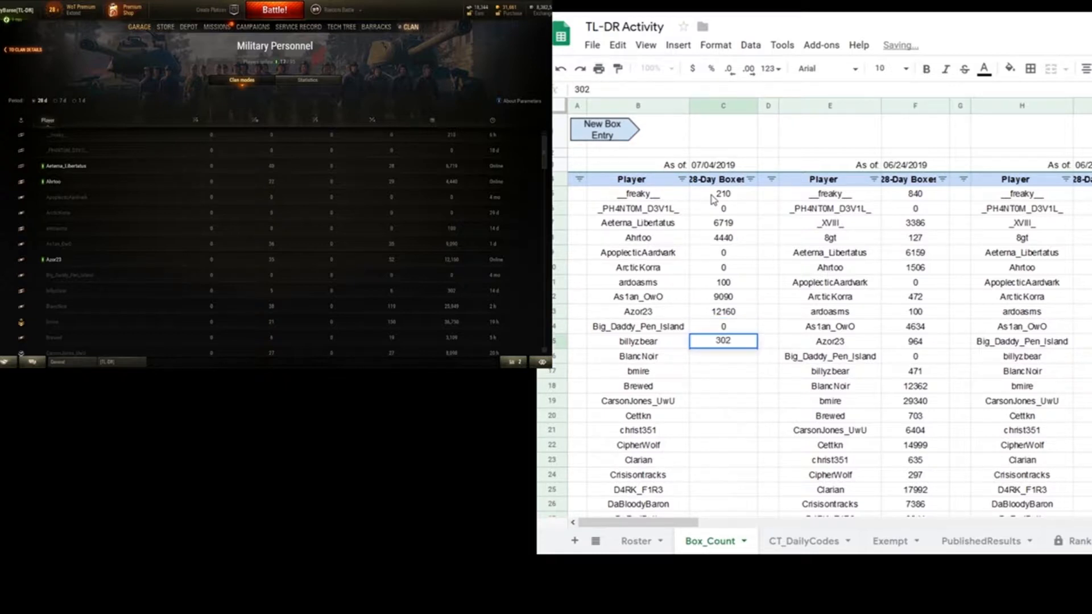
{"action": "key", "text": "Return"}
{"action": "type", "text": "25949"}
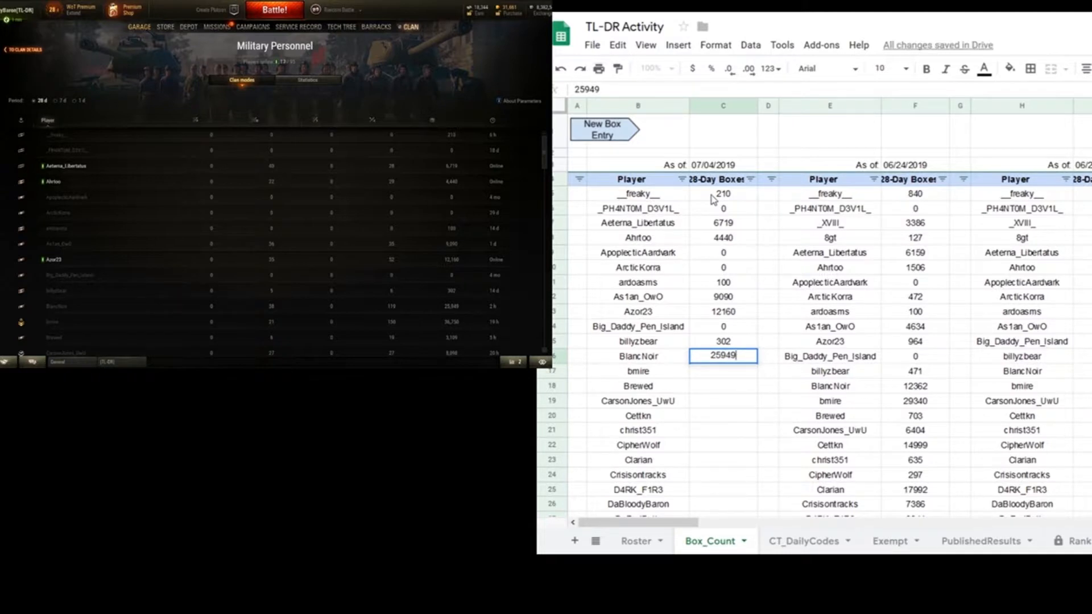
{"action": "key", "text": "Return"}
- Enter the 28-day box counts 36750, 3109 and 8098 in C17 to C19
{"action": "type", "text": "36750"}
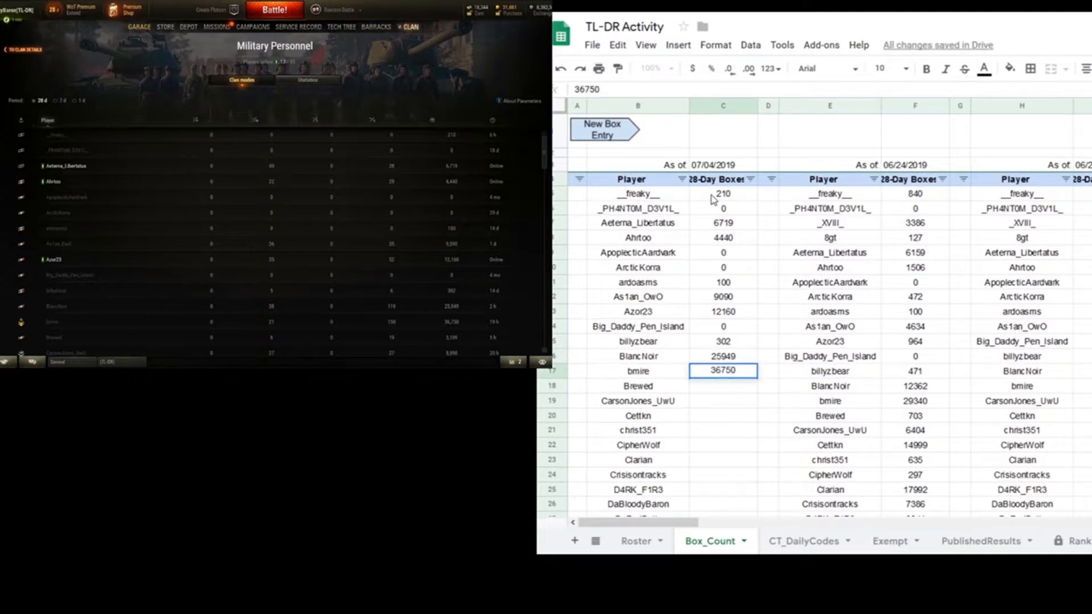
{"action": "key", "text": "Return"}
{"action": "type", "text": "3109"}
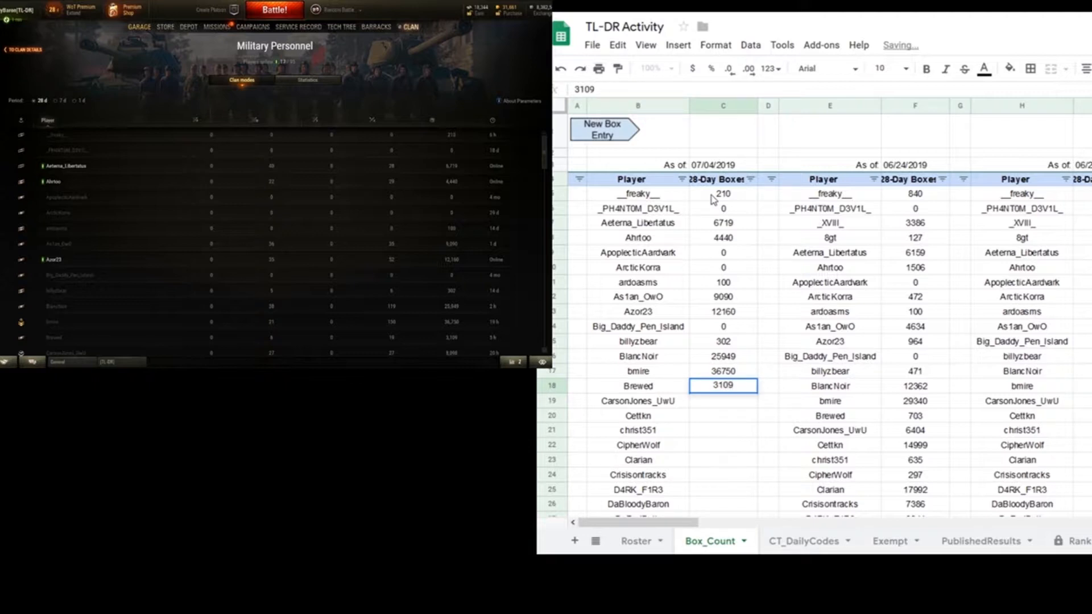
{"action": "key", "text": "Return"}
{"action": "type", "text": "80"}
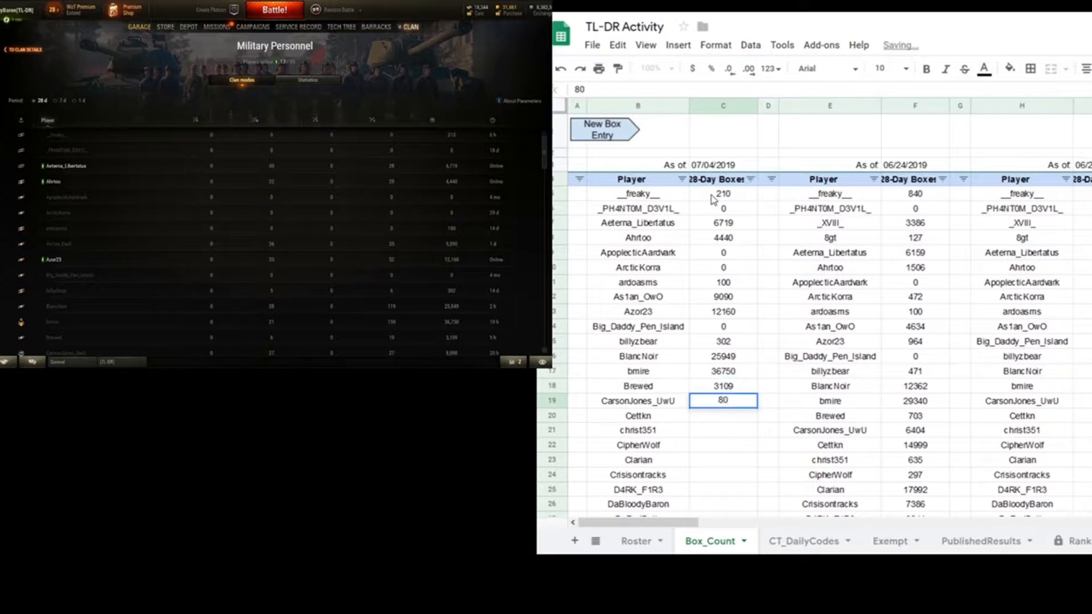
{"action": "type", "text": "98"}
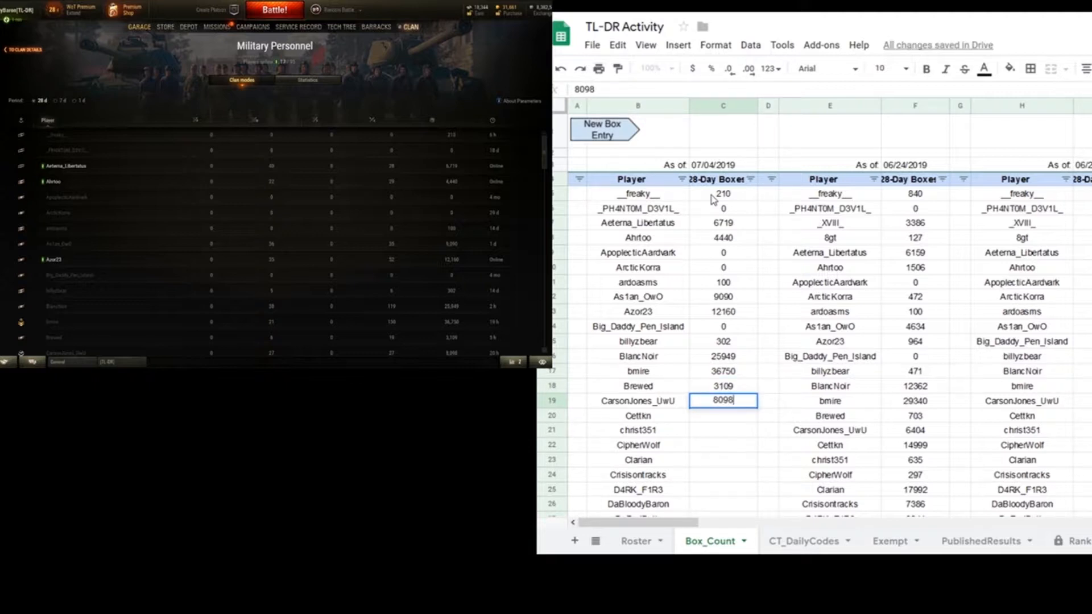
{"action": "key", "text": "Return"}
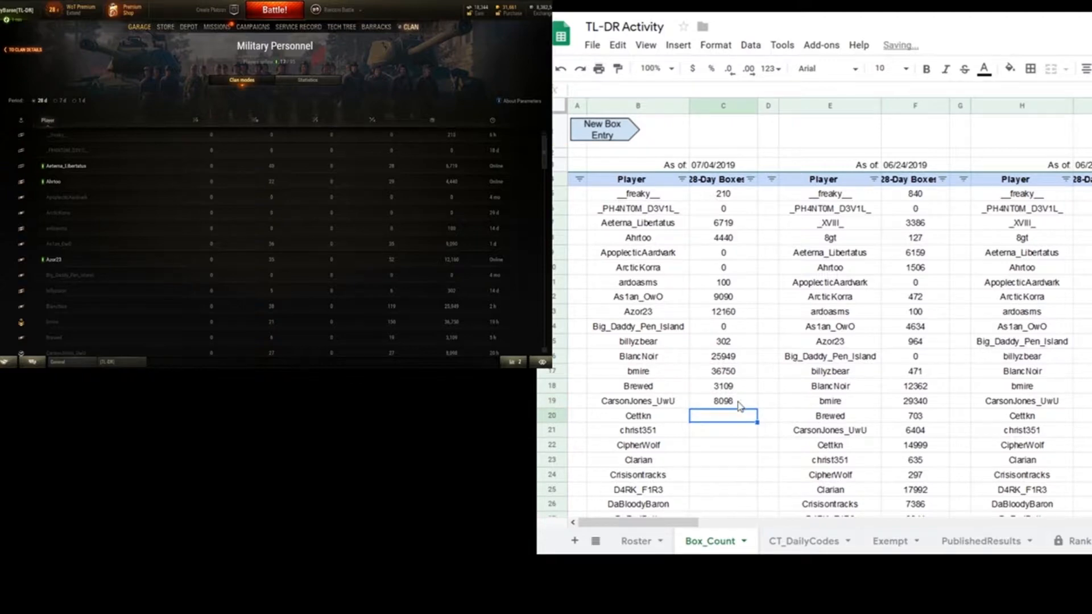
- Copy the next players' box counts from the clan list into column C from C20 down, starting with 25431, 107, 353 and 31298
{"action": "scroll", "coordinate": [740, 405], "scroll_direction": "down", "scroll_amount": 3}
{"action": "scroll", "coordinate": [735, 408], "scroll_direction": "down", "scroll_amount": 3}
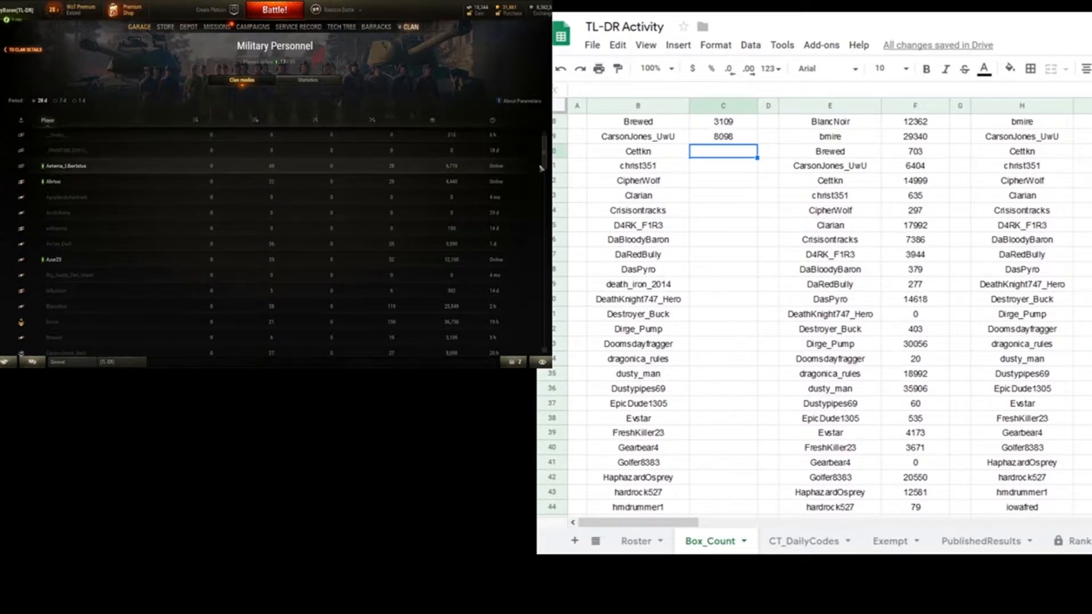
{"action": "left_click_drag", "start_coordinate": [542, 166], "coordinate": [543, 194]}
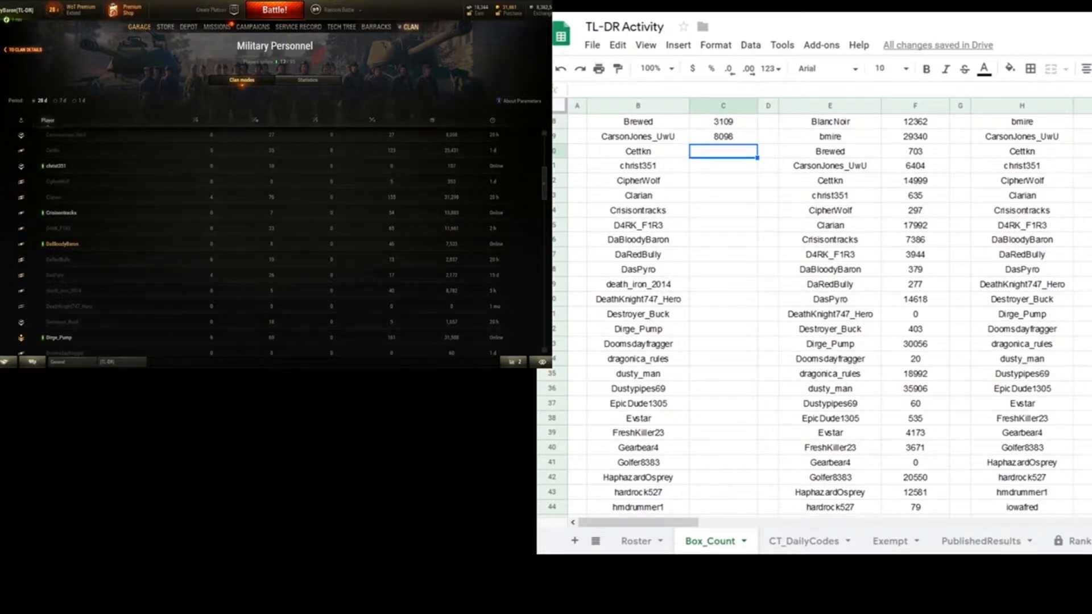
{"action": "type", "text": "25"}
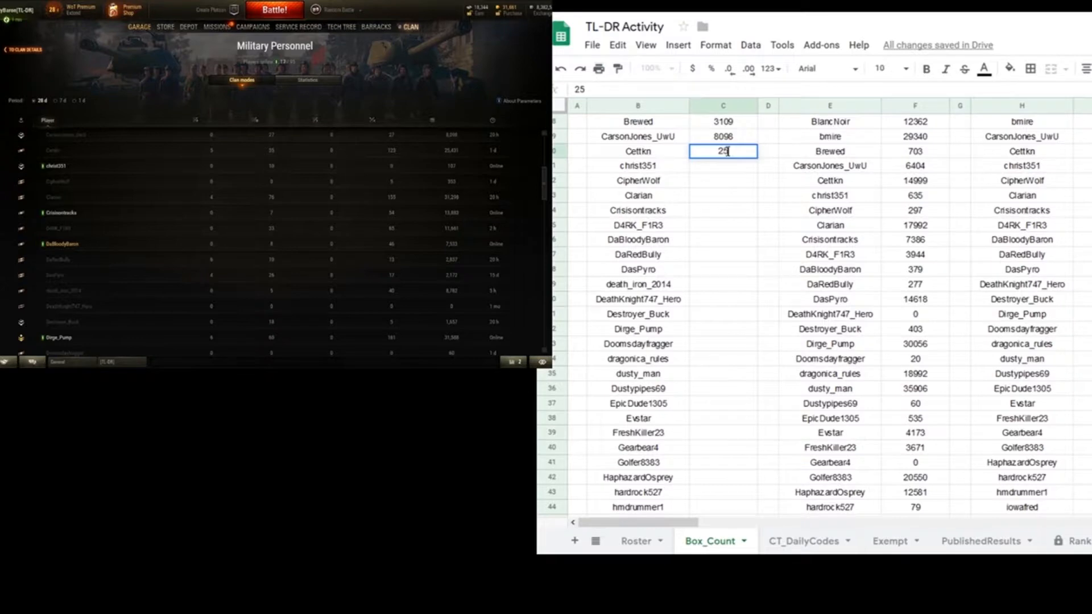
{"action": "type", "text": "431 107 353 31298 13883 11661 7533 2837 2172 8782 0 1657 31588 60 21417 41298 110 720 4038 3441 0 12999 26902 0 13705 7033 2171 197"}
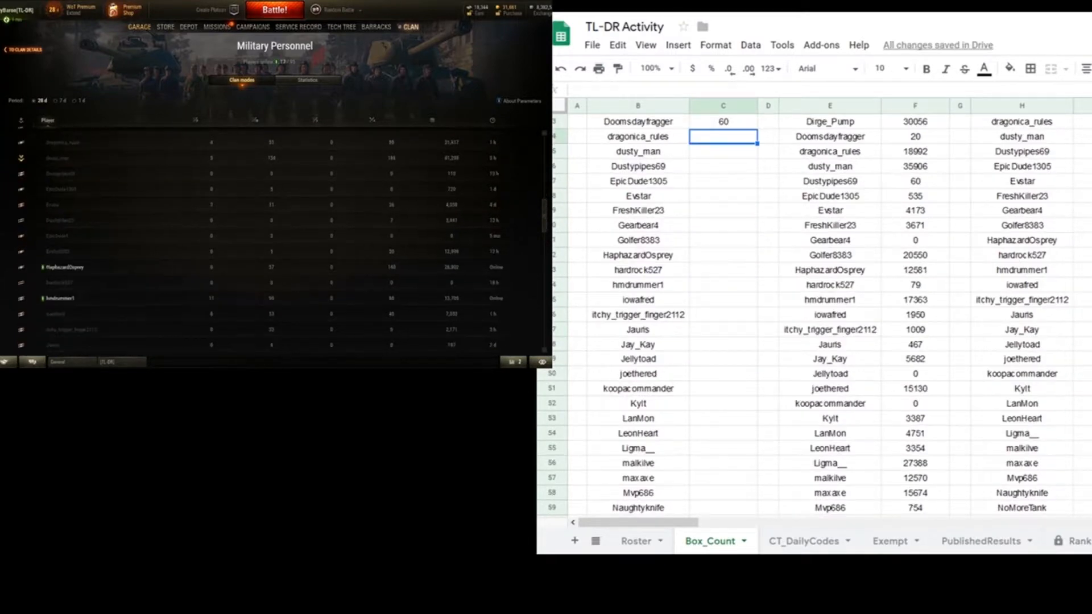
- Copy the following box counts from the clan list into column C down to C61, ending with 21270, 0 and 20
{"action": "scroll", "coordinate": [723, 144], "scroll_direction": "down", "scroll_amount": 5}
{"action": "left_click_drag", "start_coordinate": [544, 219], "coordinate": [544, 282]}
{"action": "left_click", "coordinate": [731, 126]}
{"action": "type", "text": "8041 0 25285 0 627 7078 590 18199 21775 16980 29 21270 0 20"}
- Enter the next clan list box counts in column C from C62 down, starting with 1498, 240, 10926 and 9270
{"action": "scroll", "coordinate": [731, 127], "scroll_direction": "down", "scroll_amount": 4}
{"action": "left_click", "coordinate": [733, 154]}
{"action": "type", "text": "1498 240 10926 9270 4021 16737 0 7049 14863 70 3645 3732 0"}
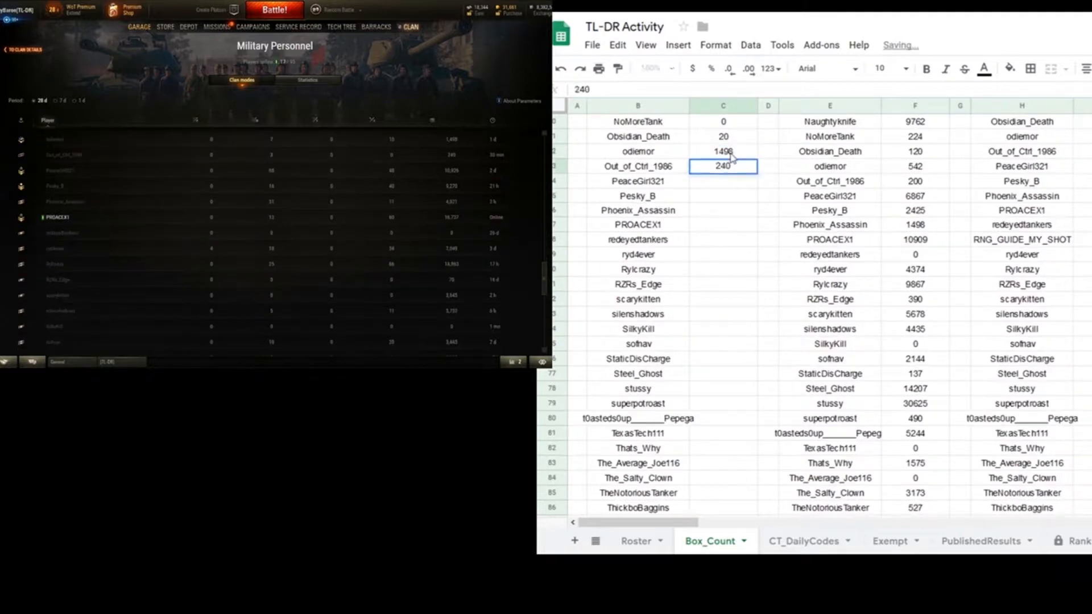
- Enter the 28-day box counts 2912, 13833 and 29563 in C76 to C78
{"action": "scroll", "coordinate": [540, 280], "scroll_direction": "down", "scroll_amount": 1}
{"action": "left_click", "coordinate": [723, 137]}
{"action": "type", "text": "2912"}
{"action": "key", "text": "Return"}
{"action": "type", "text": "13833"}
{"action": "key", "text": "Return"}
{"action": "type", "text": "29563"}
{"action": "key", "text": "Return"}
- Fill in the box counts from C79 to C93, ending with 0, 0, 2832 and 12152
{"action": "key", "text": "Return"}
{"action": "type", "text": "0"}
{"action": "key", "text": "Return"}
{"action": "type", "text": "0"}
{"action": "key", "text": "Return"}
{"action": "type", "text": "2832"}
{"action": "key", "text": "Return"}
{"action": "type", "text": "12152"}
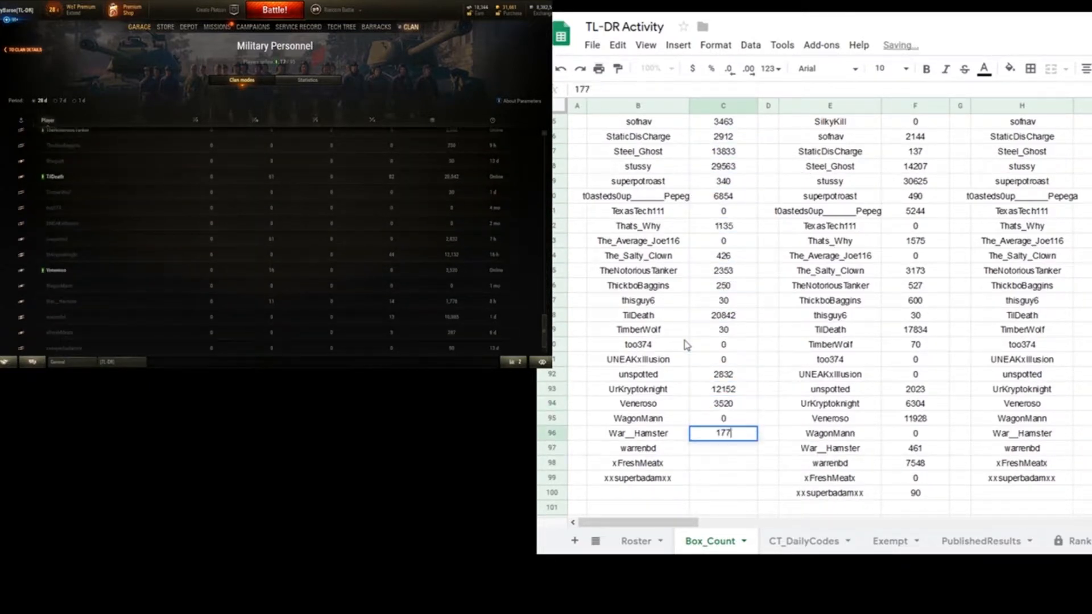
- Complete the box count column with 1776, 10085, 287 and 90 in C96 to C99
{"action": "type", "text": "0085"}
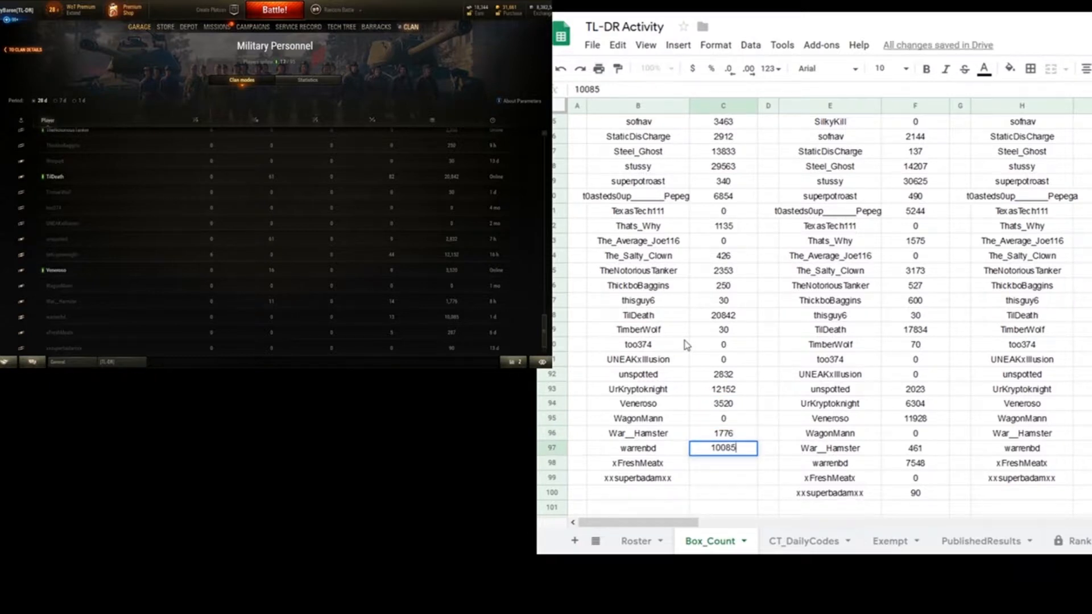
{"action": "key", "text": "Return"}
{"action": "type", "text": "287"}
{"action": "key", "text": "Return"}
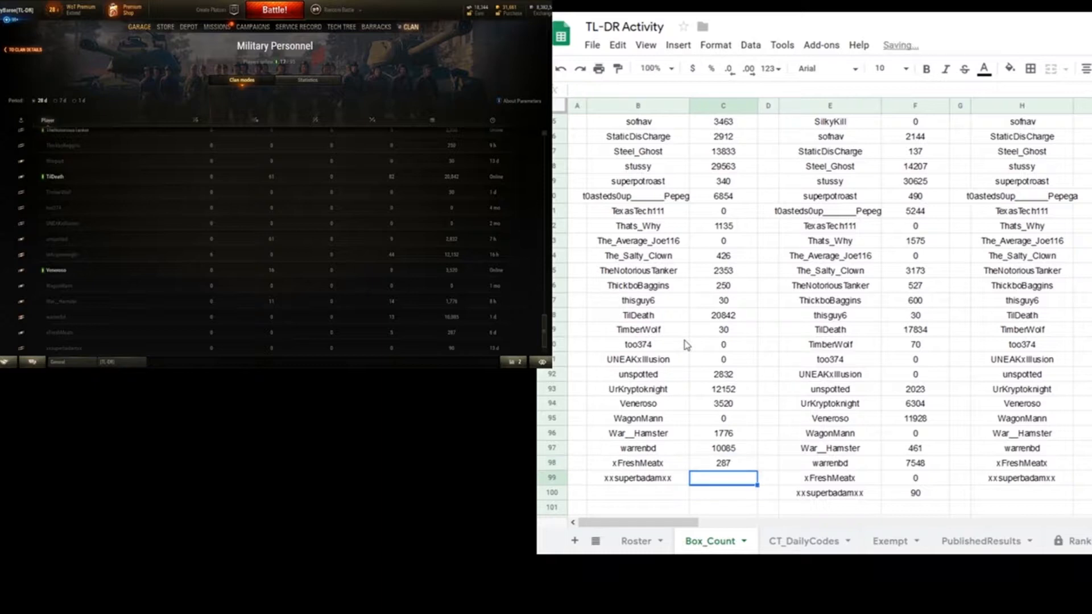
{"action": "type", "text": "90"}
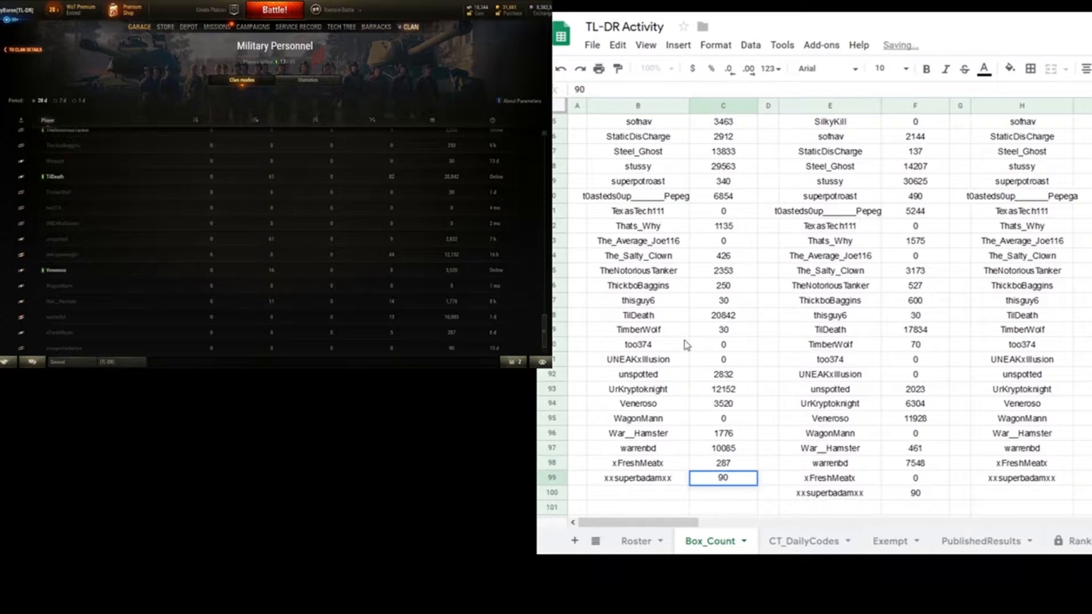
{"action": "key", "text": "Return"}
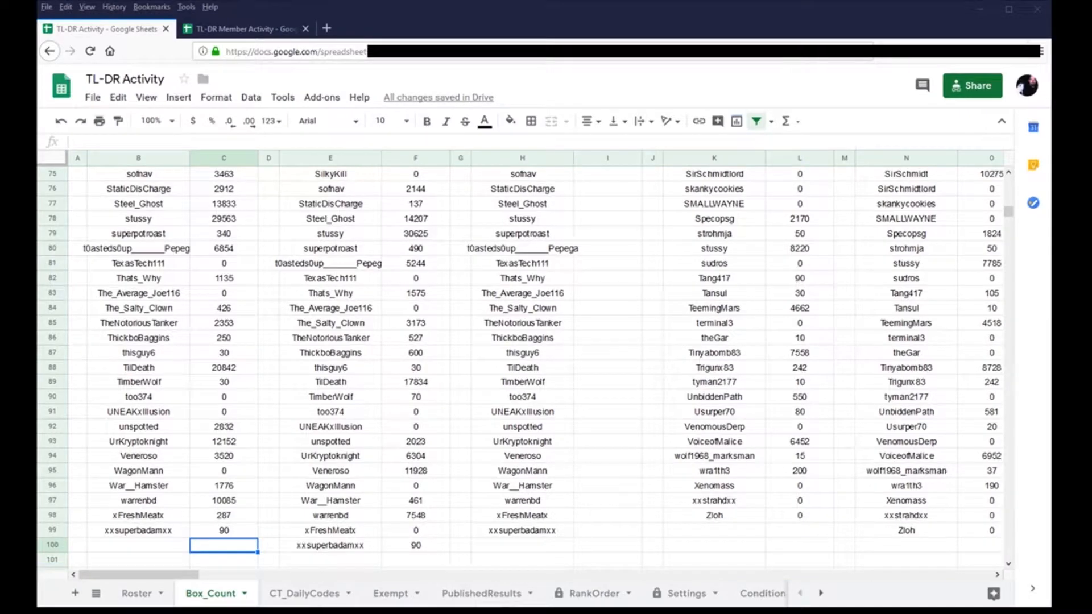
- Review the 28-day box totals on the Roster sheet and the daily code counts on the CT_DailyCodes sheet
{"action": "scroll", "coordinate": [522, 367], "scroll_direction": "up", "scroll_amount": 20}
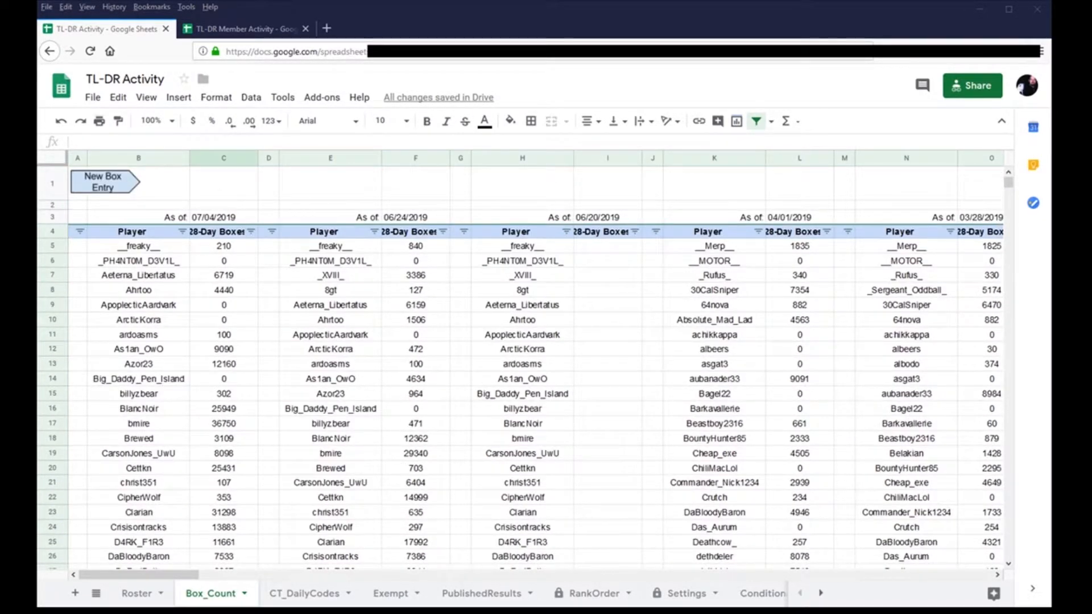
{"action": "left_click", "coordinate": [136, 595]}
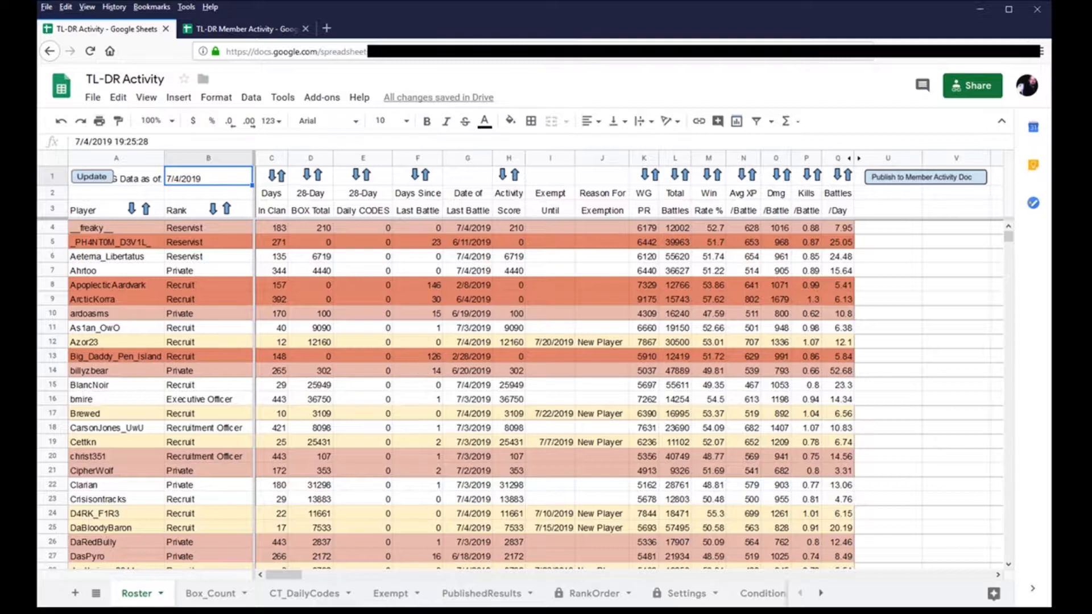
{"action": "left_click", "coordinate": [302, 594]}
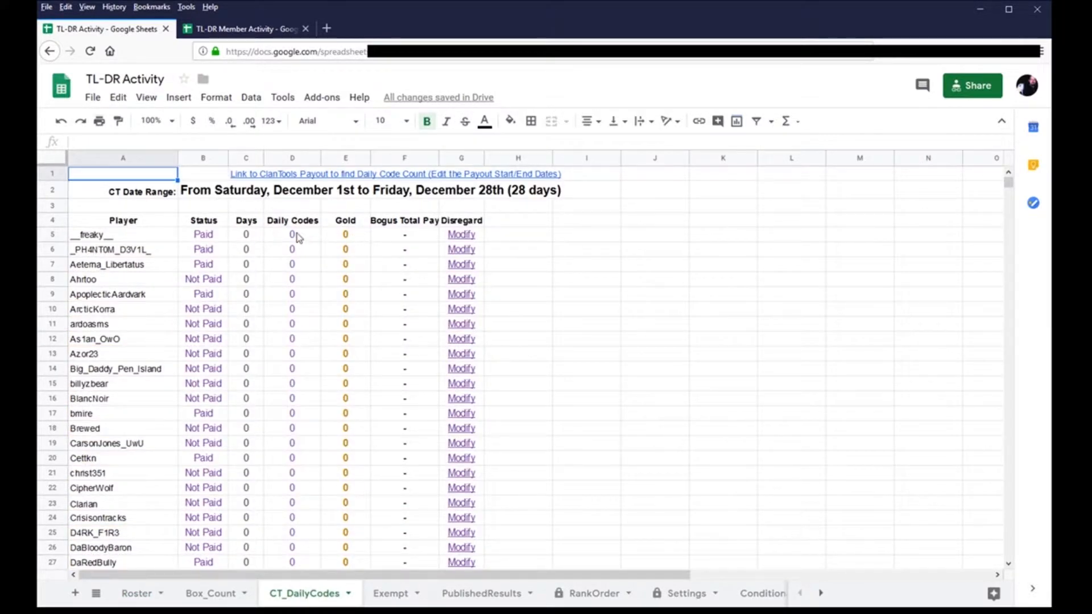
{"action": "scroll", "coordinate": [295, 514], "scroll_direction": "down", "scroll_amount": 1}
{"action": "scroll", "coordinate": [295, 515], "scroll_direction": "down", "scroll_amount": 8}
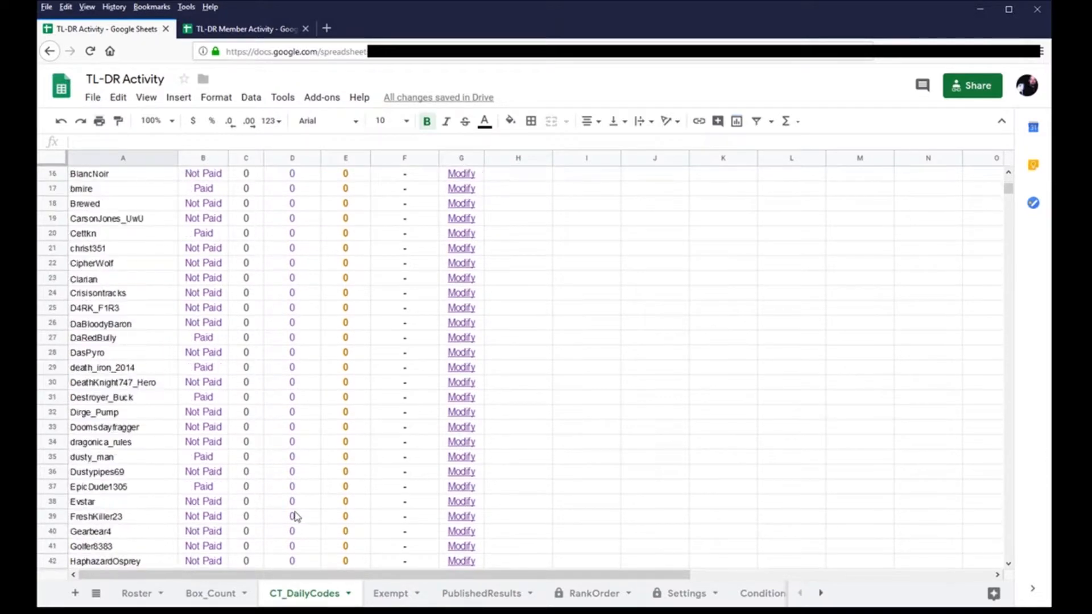
{"action": "scroll", "coordinate": [299, 510], "scroll_direction": "up", "scroll_amount": 9}
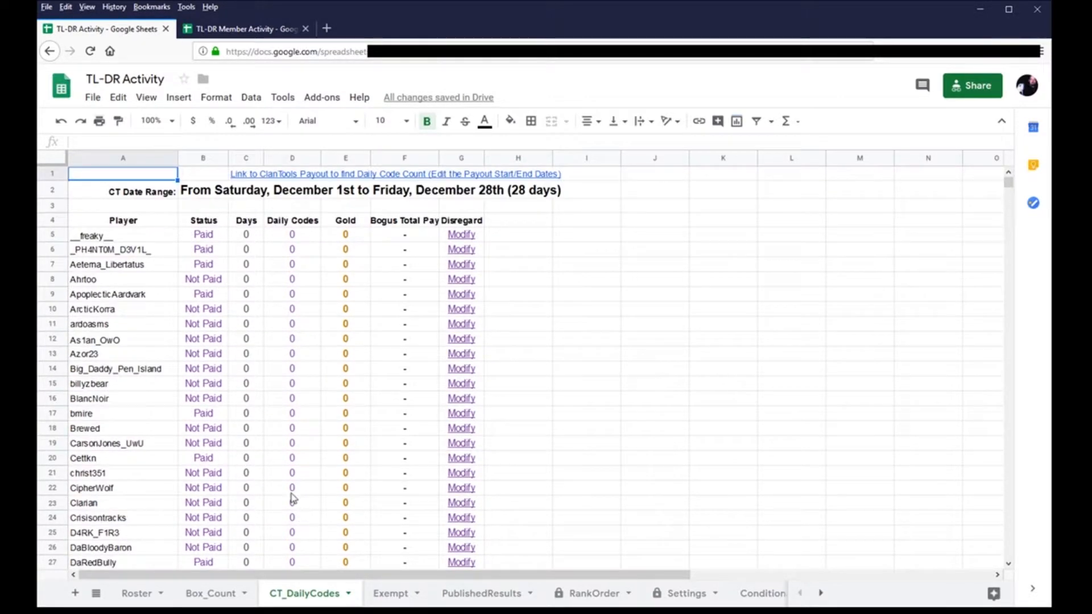
{"action": "left_click", "coordinate": [391, 594]}
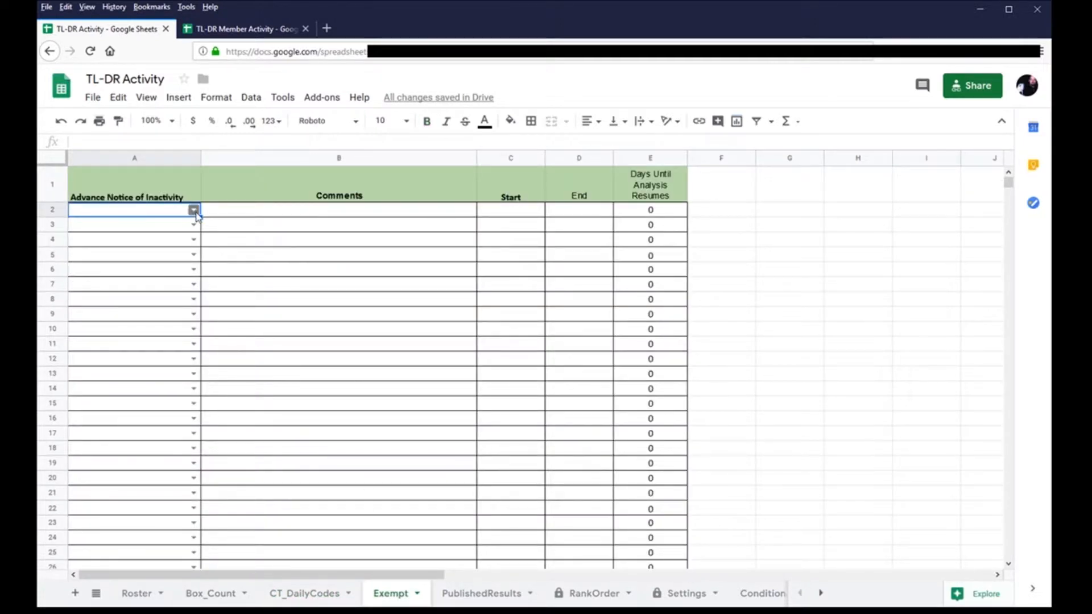
{"action": "left_click", "coordinate": [194, 211]}
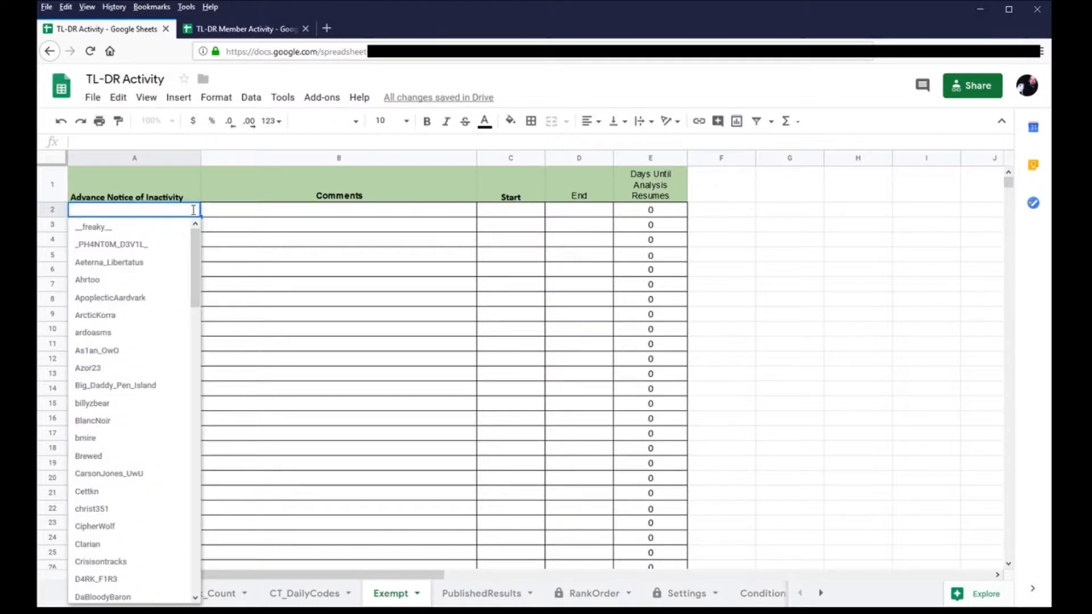
{"action": "type", "text": "no"}
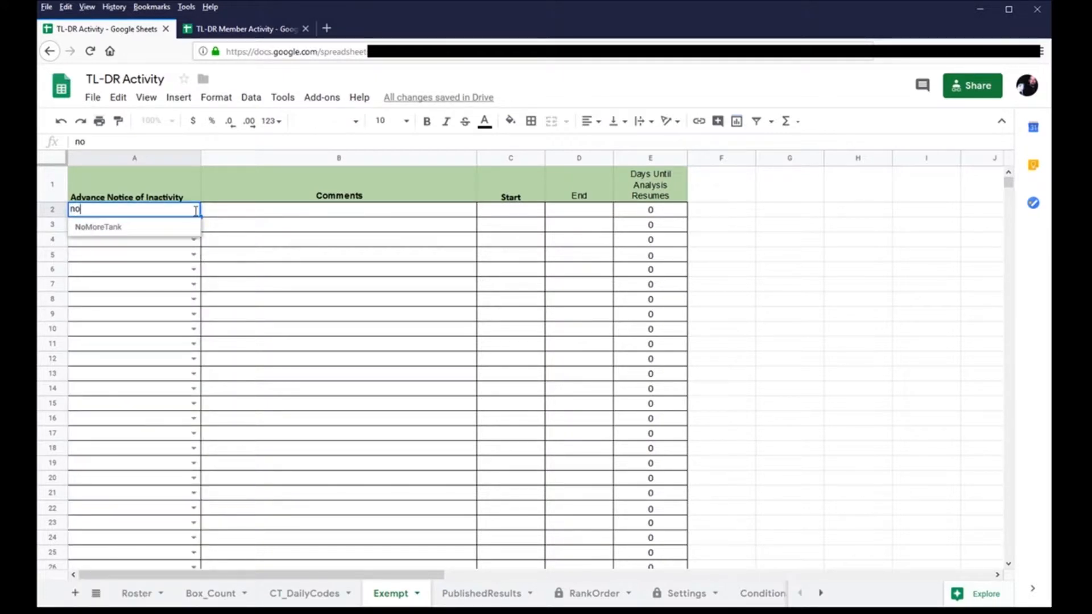
{"action": "left_click", "coordinate": [98, 227]}
{"action": "left_click", "coordinate": [246, 217]}
{"action": "type", "text": "Real Life"}
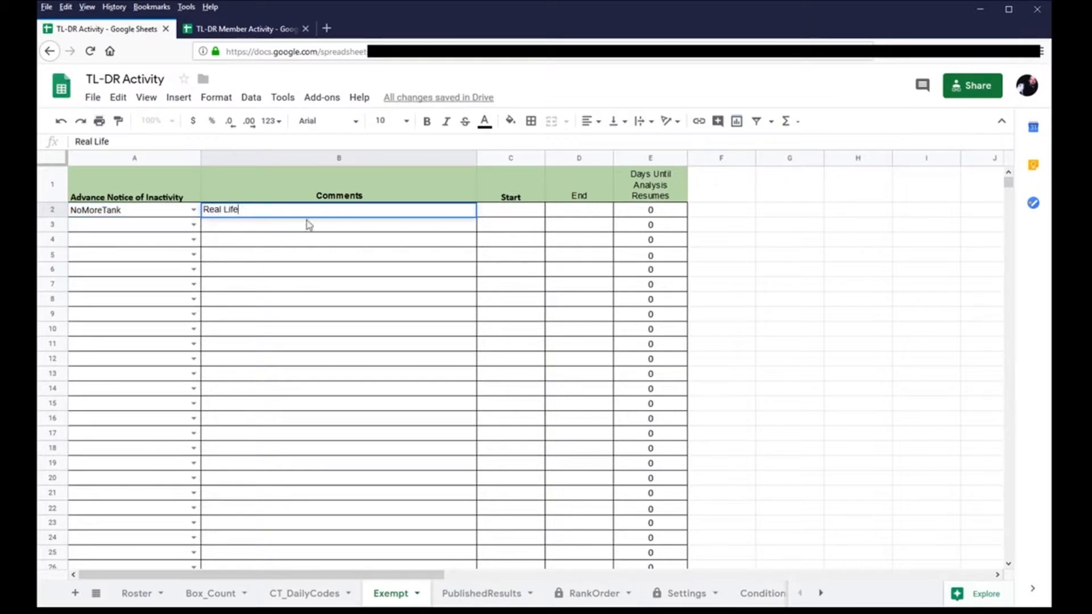
- Set the exemption in row 2 to start on 5/1/2019 and end on 10/1/2019
{"action": "left_click", "coordinate": [523, 215]}
{"action": "type", "text": "5/1/2019"}
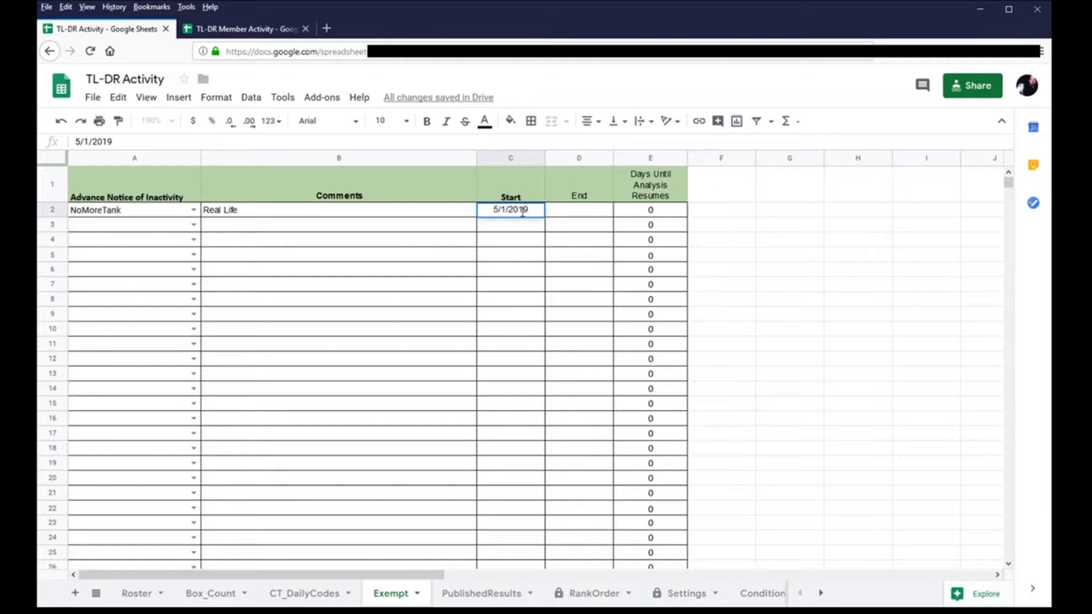
{"action": "key", "text": "Tab"}
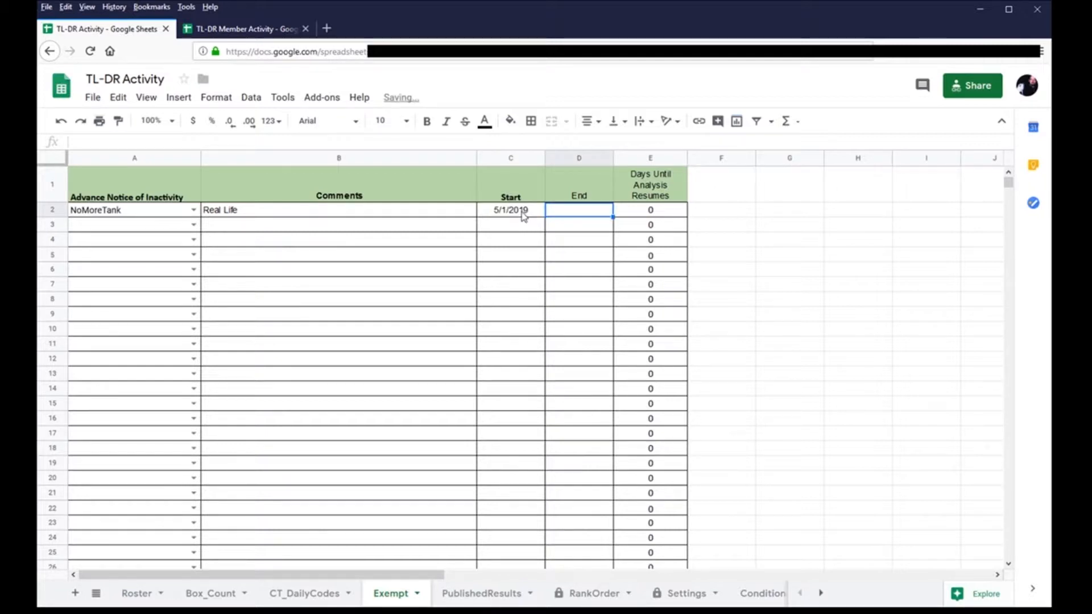
{"action": "type", "text": "10/1/2019"}
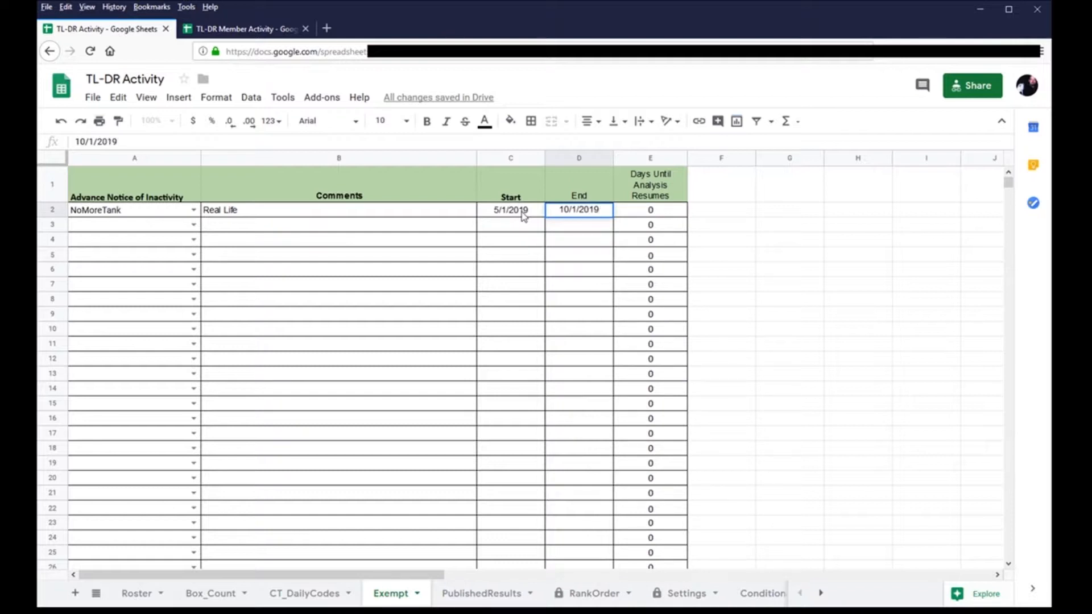
{"action": "key", "text": "Return"}
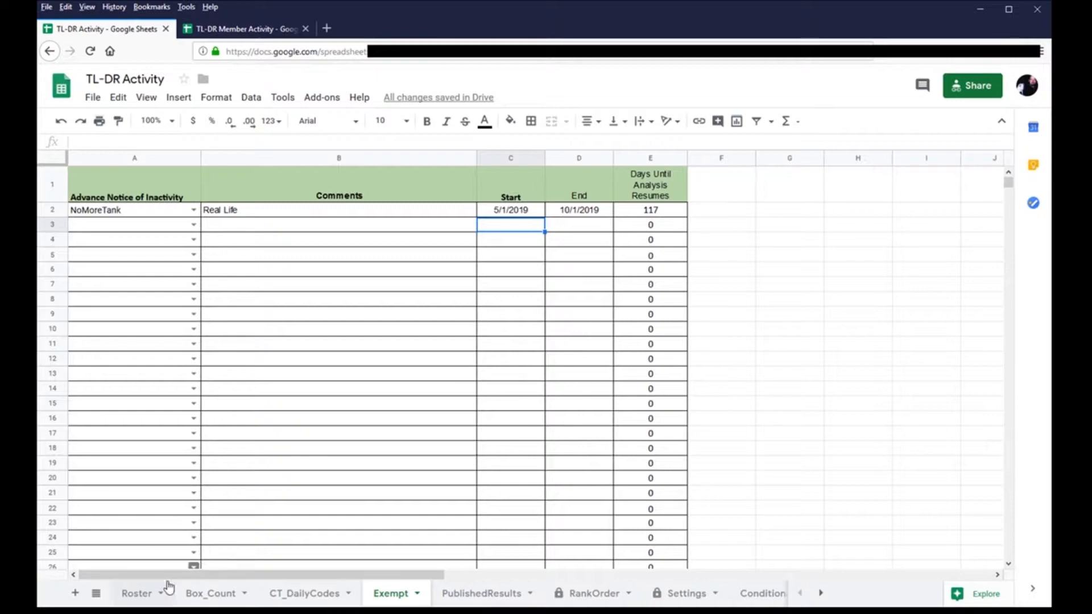
{"action": "left_click", "coordinate": [130, 595]}
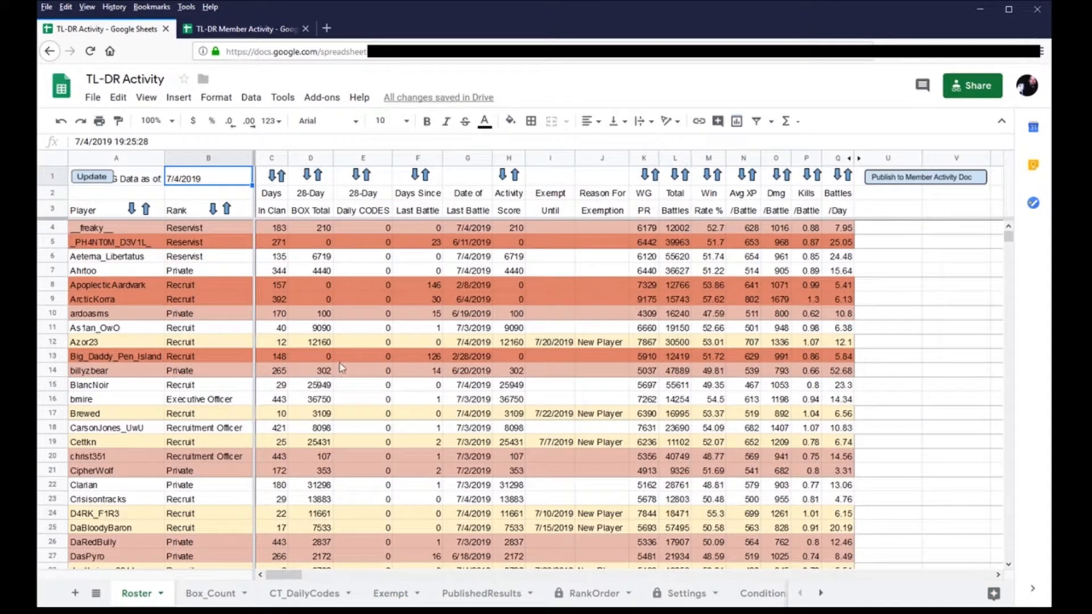
{"action": "scroll", "coordinate": [364, 341], "scroll_direction": "down", "scroll_amount": 7}
{"action": "scroll", "coordinate": [365, 341], "scroll_direction": "down", "scroll_amount": 7}
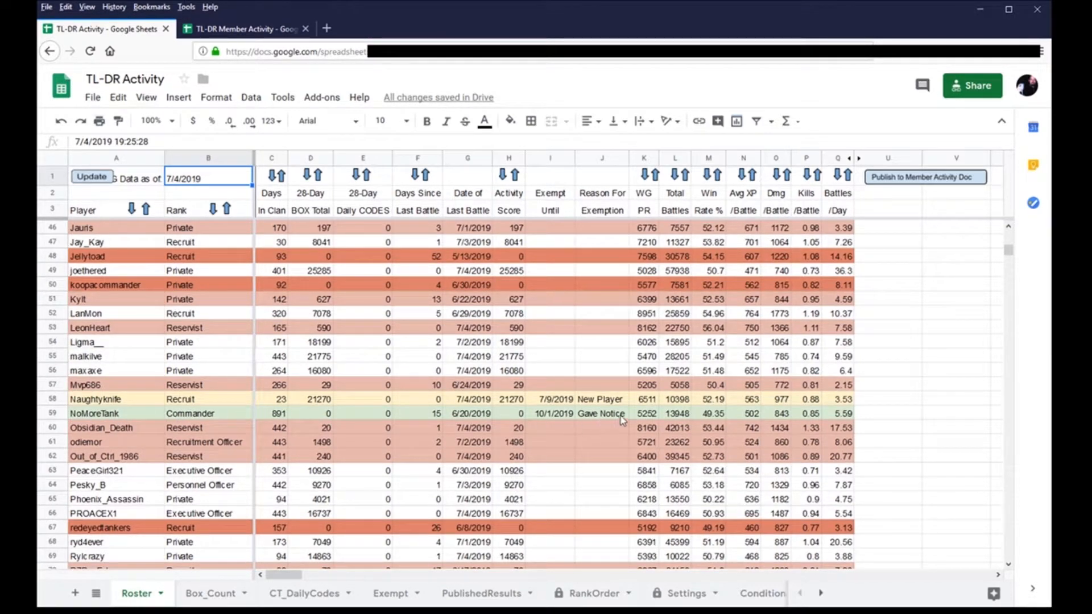
{"action": "scroll", "coordinate": [344, 443], "scroll_direction": "up", "scroll_amount": 14}
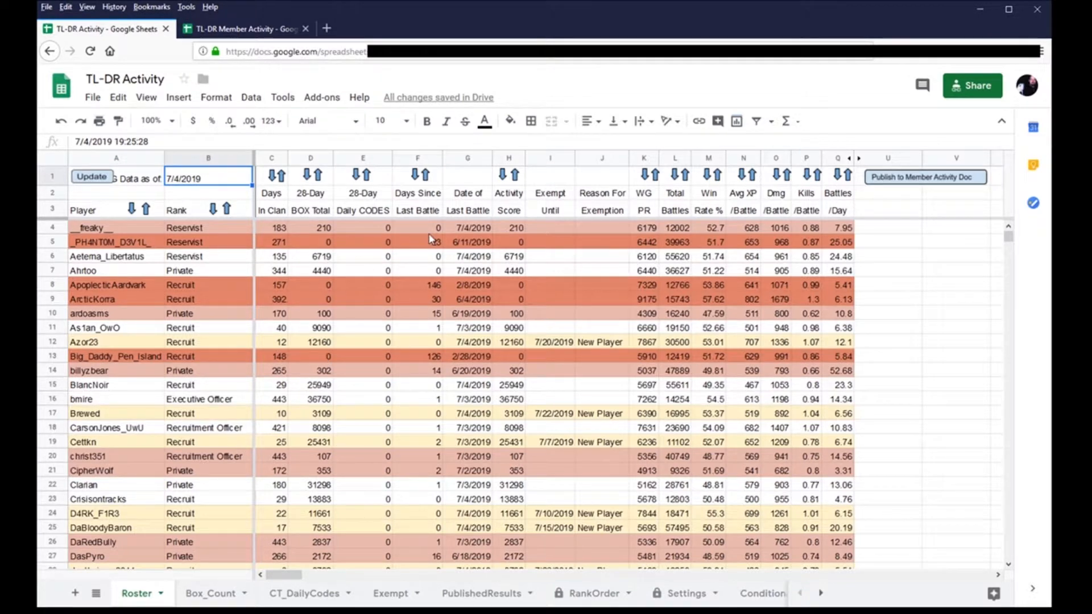
- Sort the roster by activity score, highest first and again lowest first, and review the whole sorted list
{"action": "left_click", "coordinate": [516, 177]}
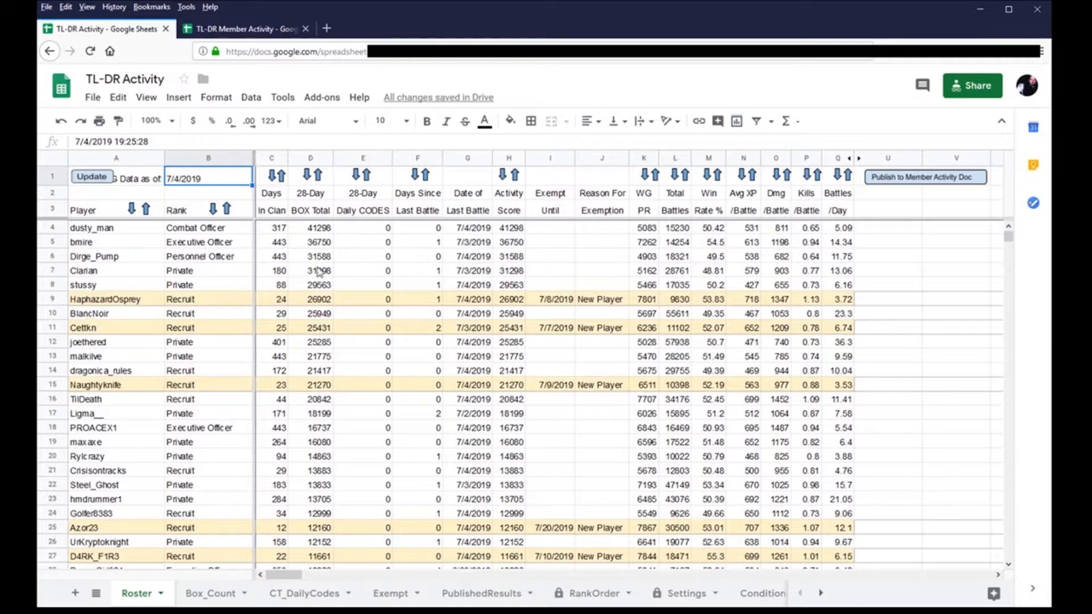
{"action": "left_click", "coordinate": [503, 177]}
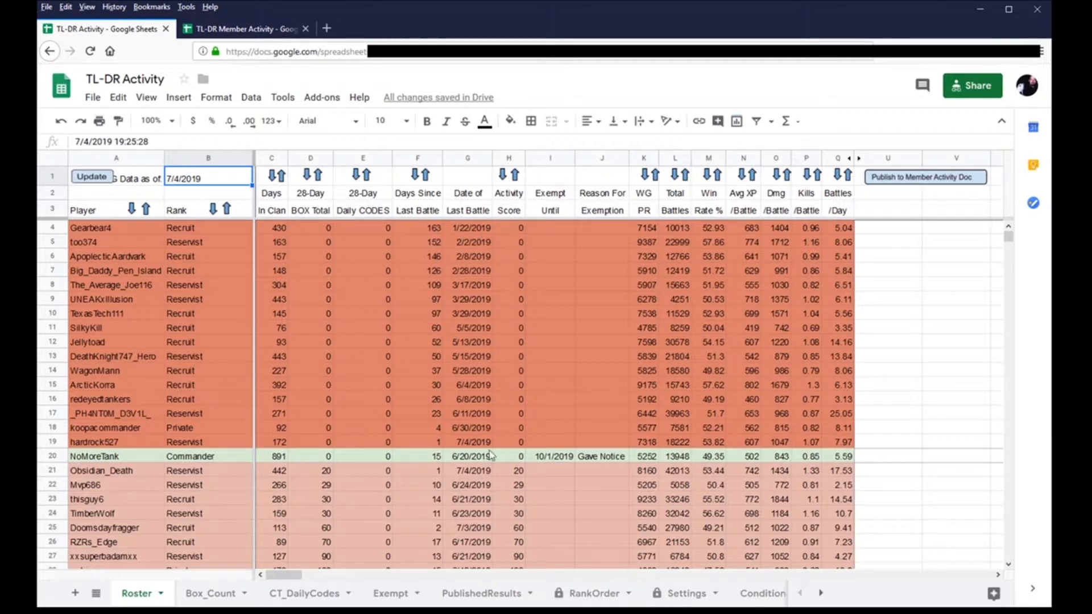
{"action": "scroll", "coordinate": [178, 428], "scroll_direction": "down", "scroll_amount": 11}
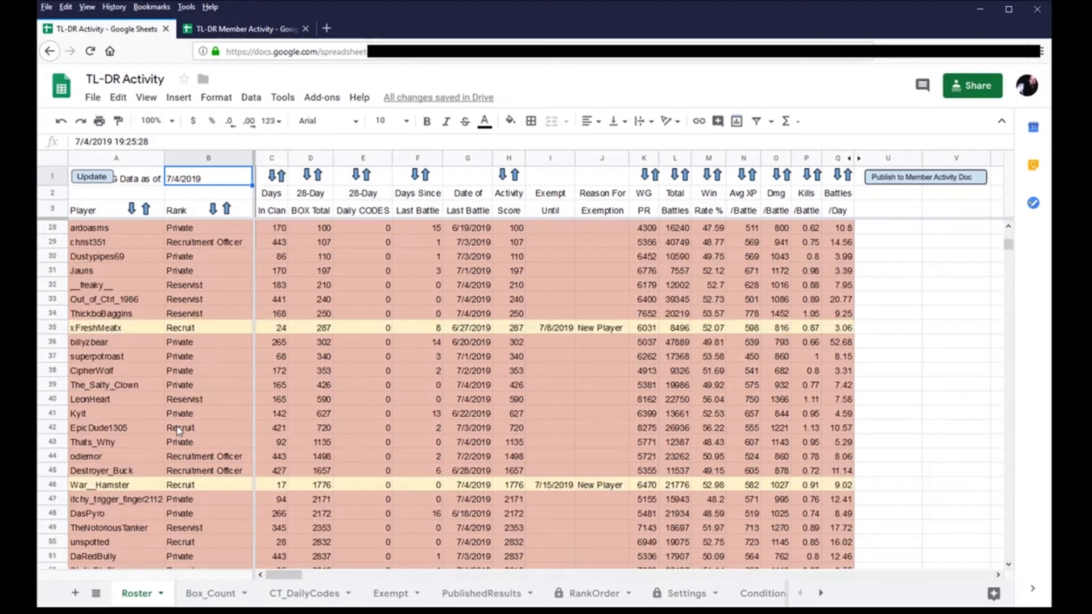
{"action": "scroll", "coordinate": [178, 432], "scroll_direction": "down", "scroll_amount": 16}
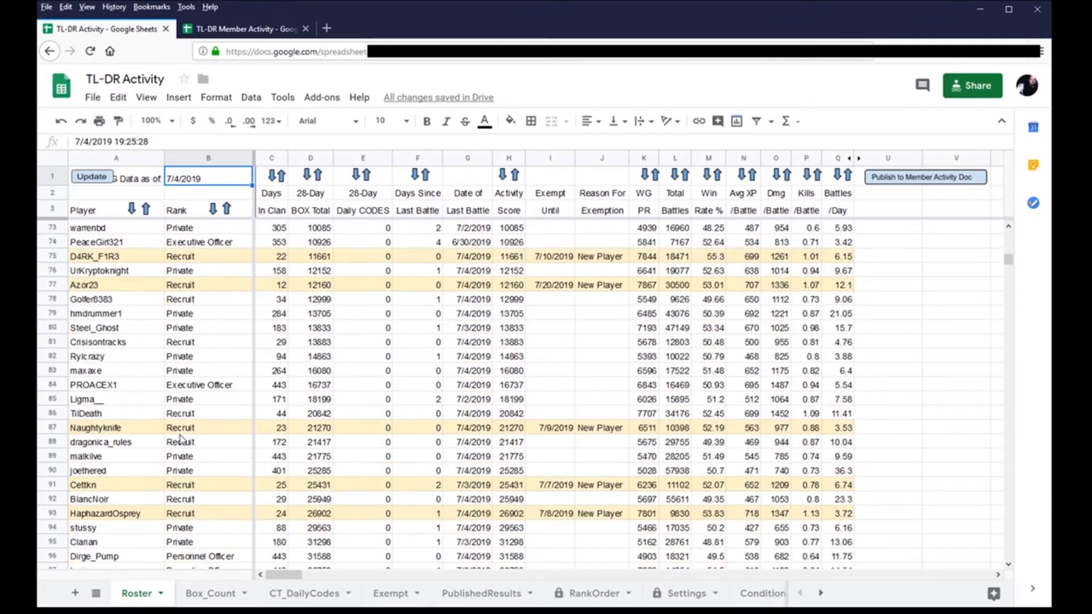
{"action": "scroll", "coordinate": [193, 438], "scroll_direction": "up", "scroll_amount": 20}
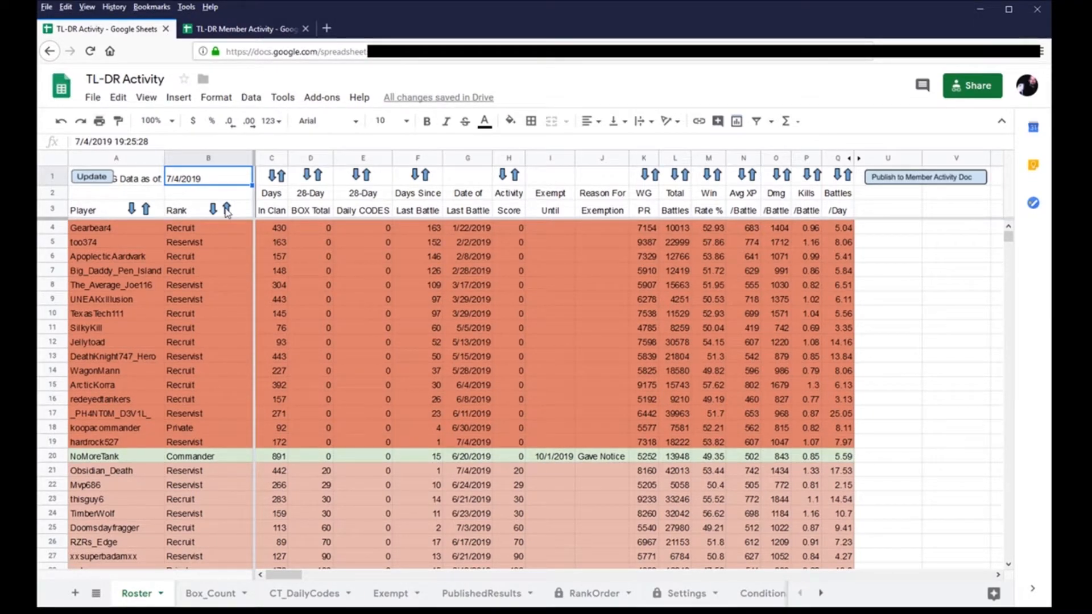
- Sort the roster by rank, starting with the reservists and again starting with the commander
{"action": "left_click", "coordinate": [227, 210]}
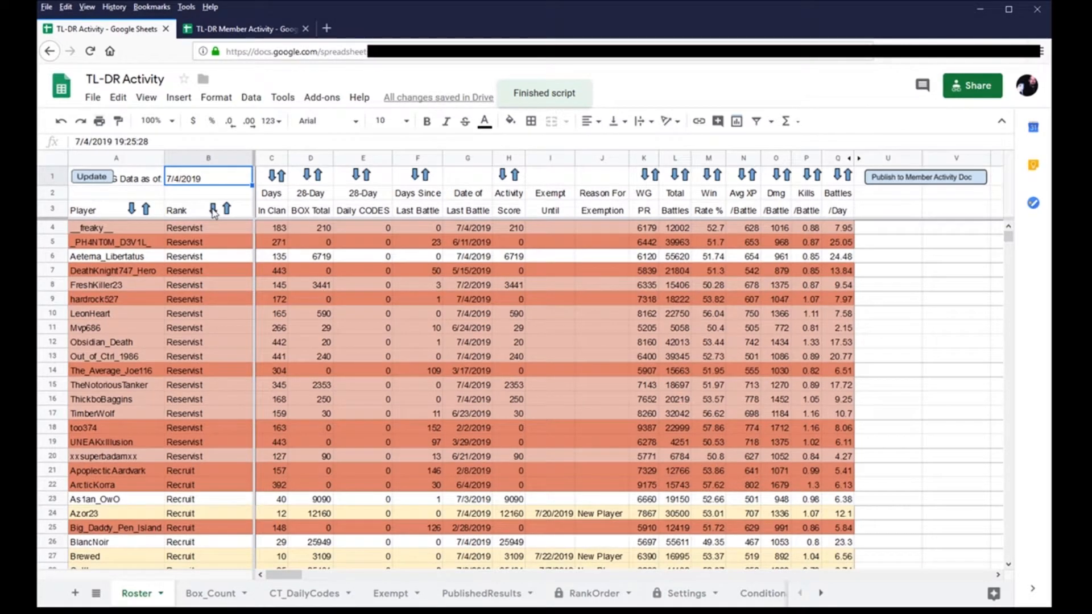
{"action": "left_click", "coordinate": [214, 211]}
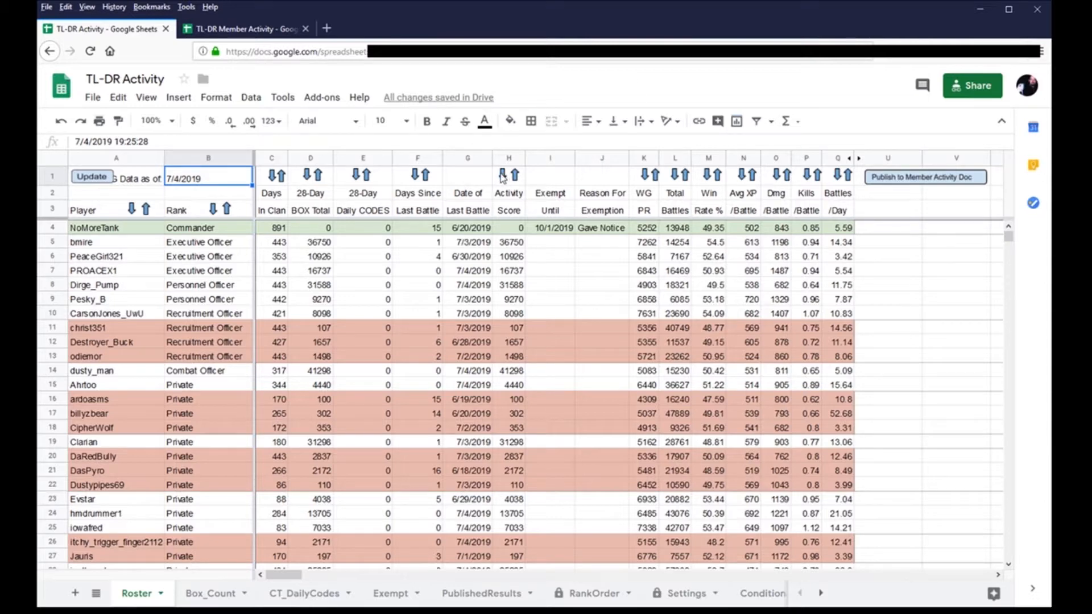
- Sort the roster by lowest activity score first, publish it to the Member Activity document and check the published copy
{"action": "left_click", "coordinate": [503, 176]}
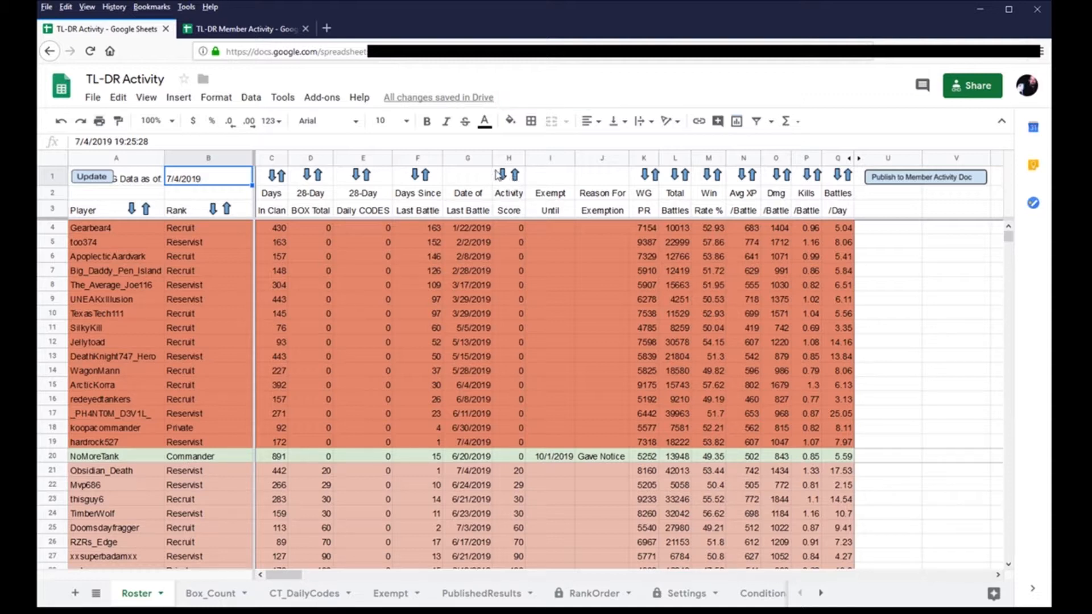
{"action": "left_click", "coordinate": [927, 180]}
{"action": "left_click", "coordinate": [231, 33]}
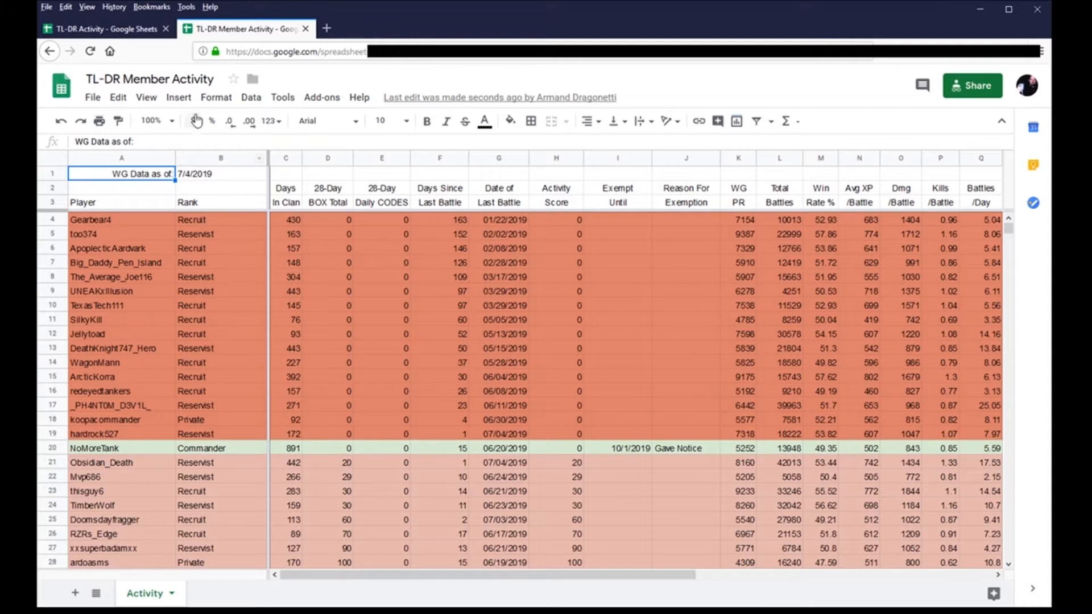
{"action": "left_click", "coordinate": [95, 28]}
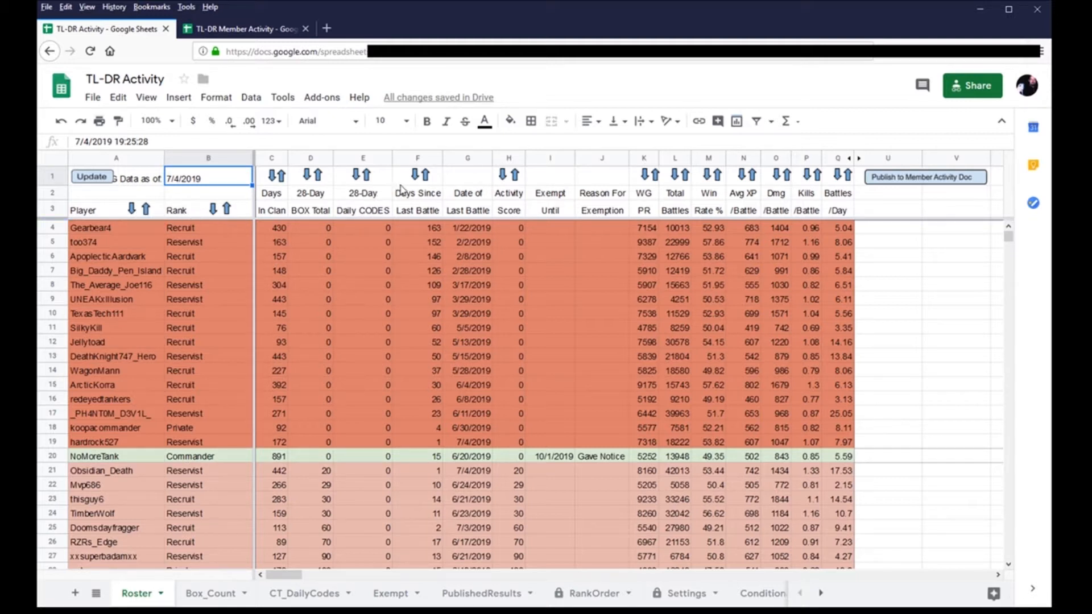
- Sort the roster by most days in clan first, republish it to the Member Activity document and check the published order
{"action": "left_click", "coordinate": [282, 179]}
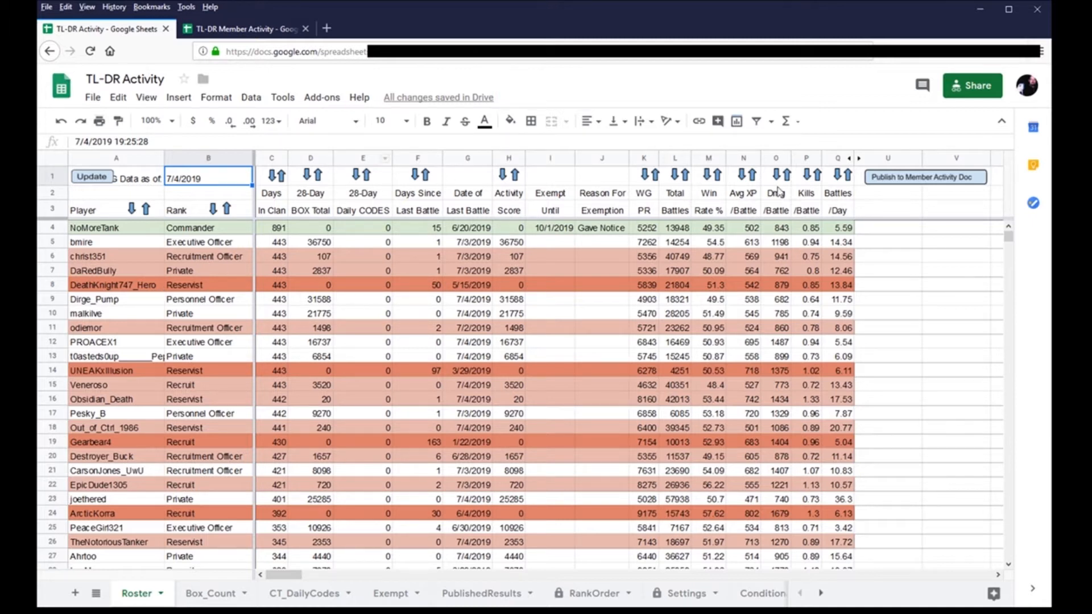
{"action": "left_click", "coordinate": [920, 181]}
{"action": "left_click", "coordinate": [232, 32]}
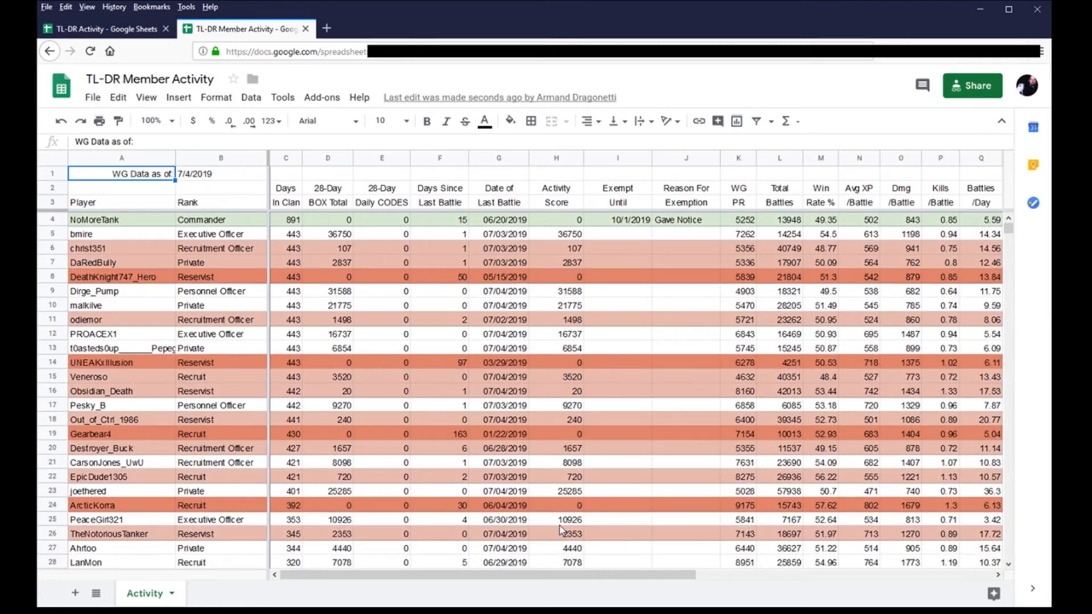
{"action": "left_click", "coordinate": [93, 32]}
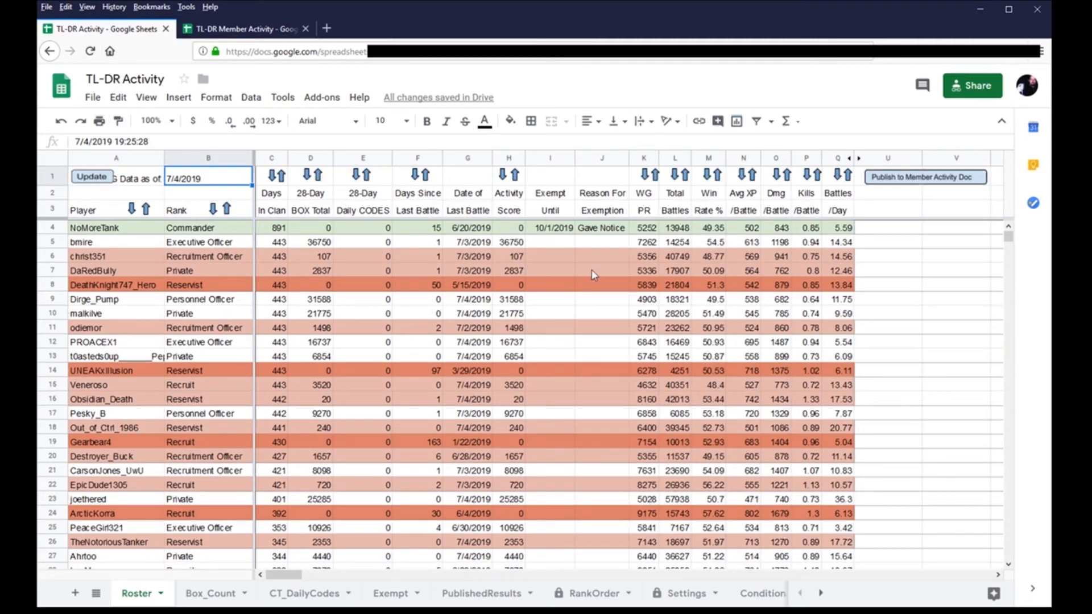
- Sort the roster by activity score with the highest scores first
{"action": "left_click", "coordinate": [515, 176]}
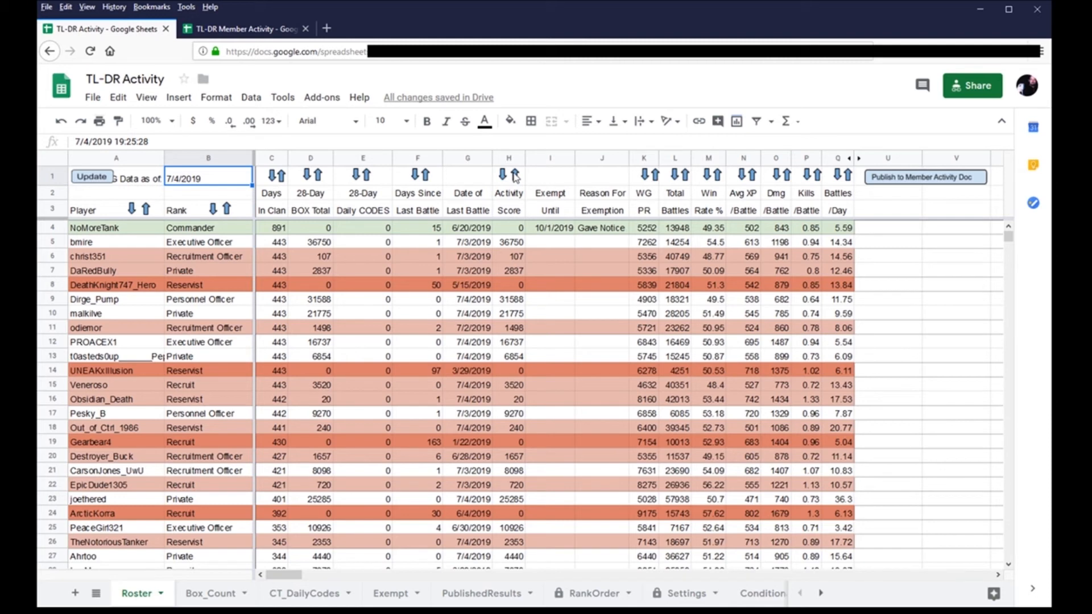